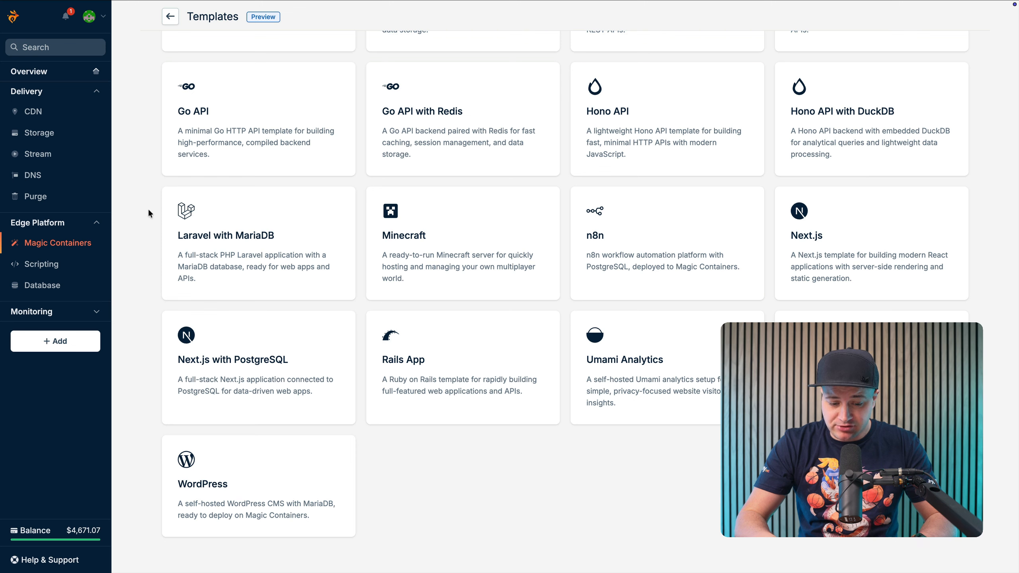
Choose the WordPress template for a new container app and name the app "My blog site"
left_click(264, 481)
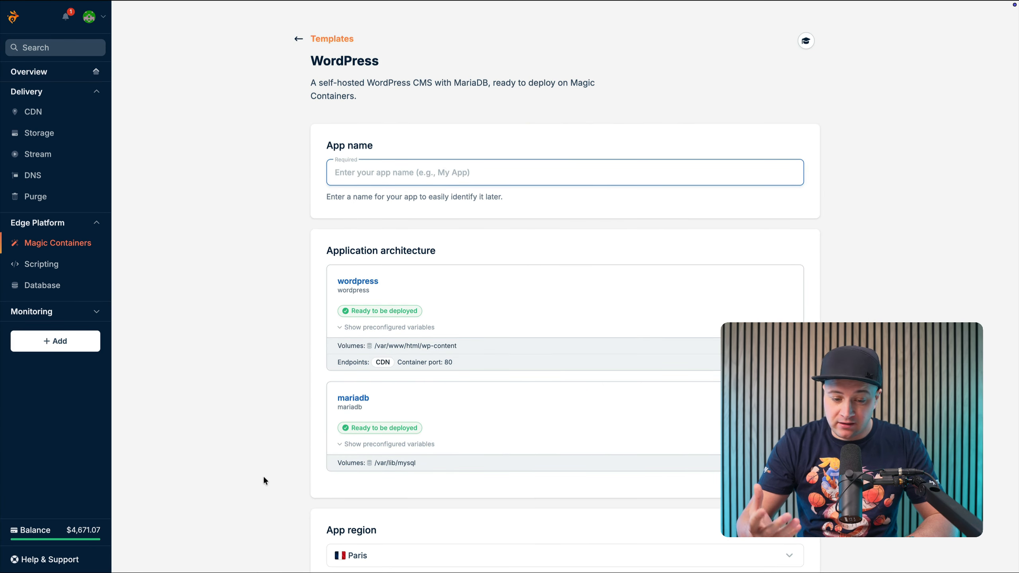
type("My blog site")
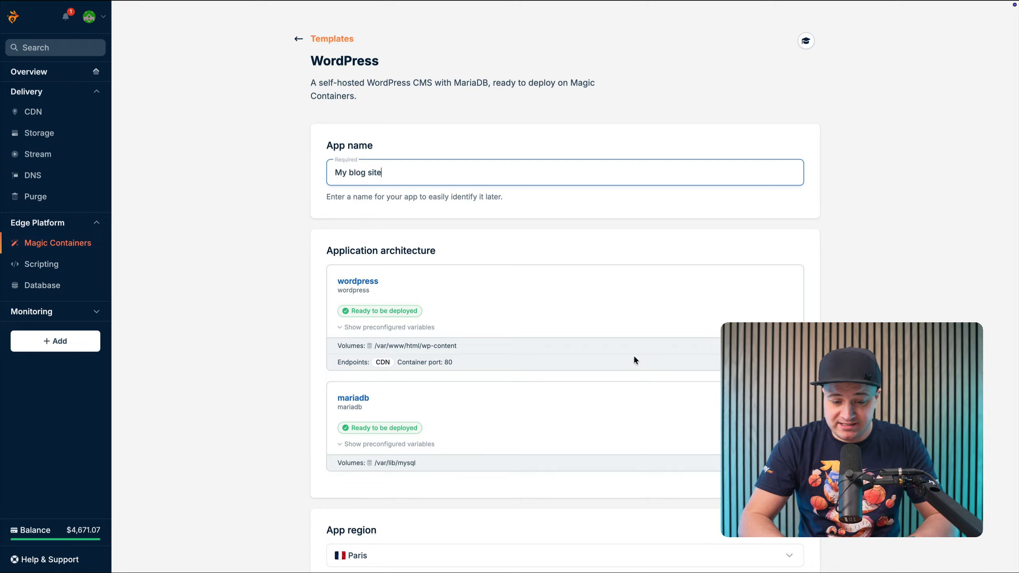
Examine the preconfigured environment variables of the wordpress and mariadb containers
left_click(409, 327)
scroll(409, 326, "down", 3)
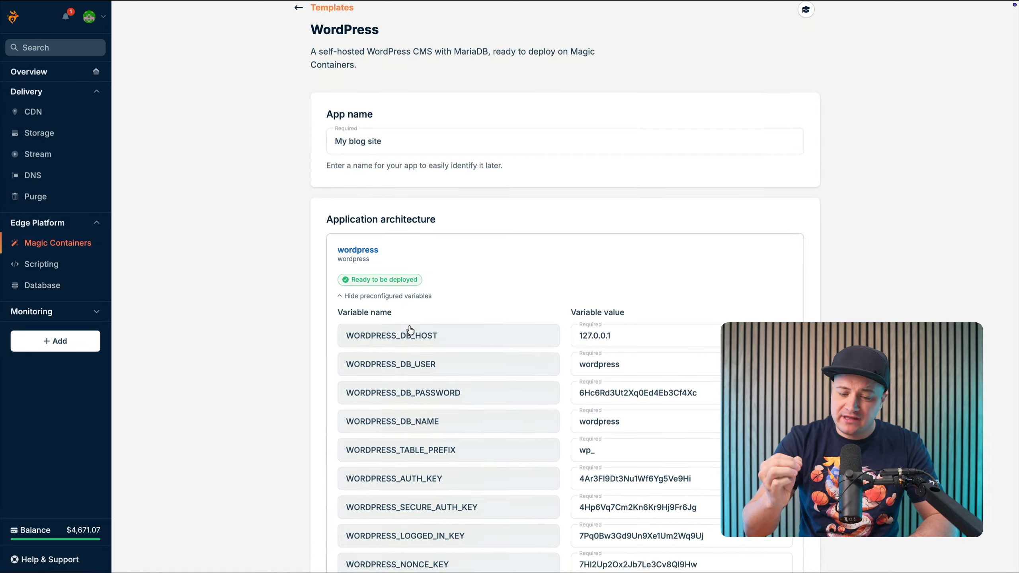
scroll(409, 326, "down", 3)
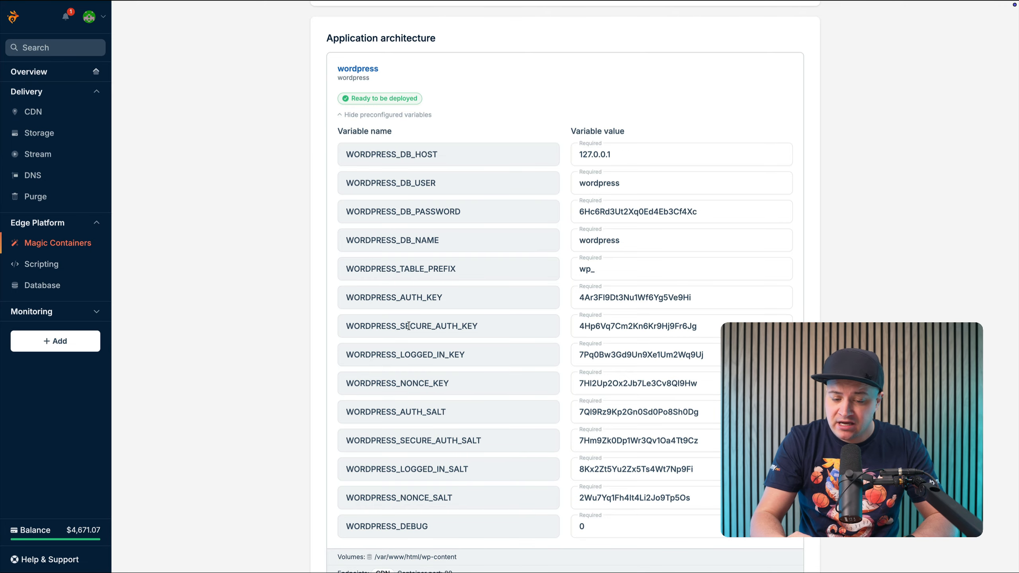
scroll(408, 326, "down", 5)
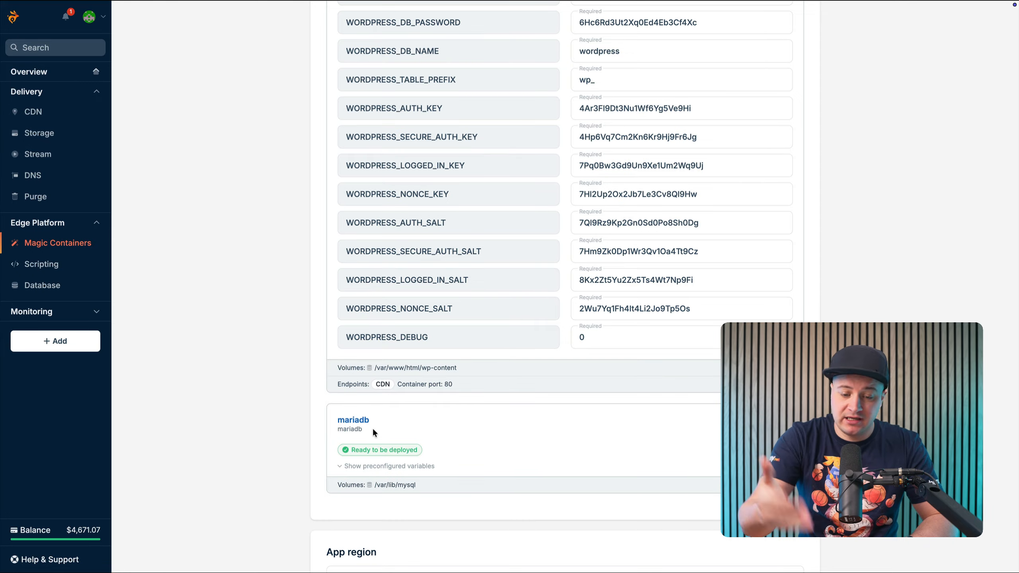
left_click(365, 466)
scroll(363, 468, "down", 3)
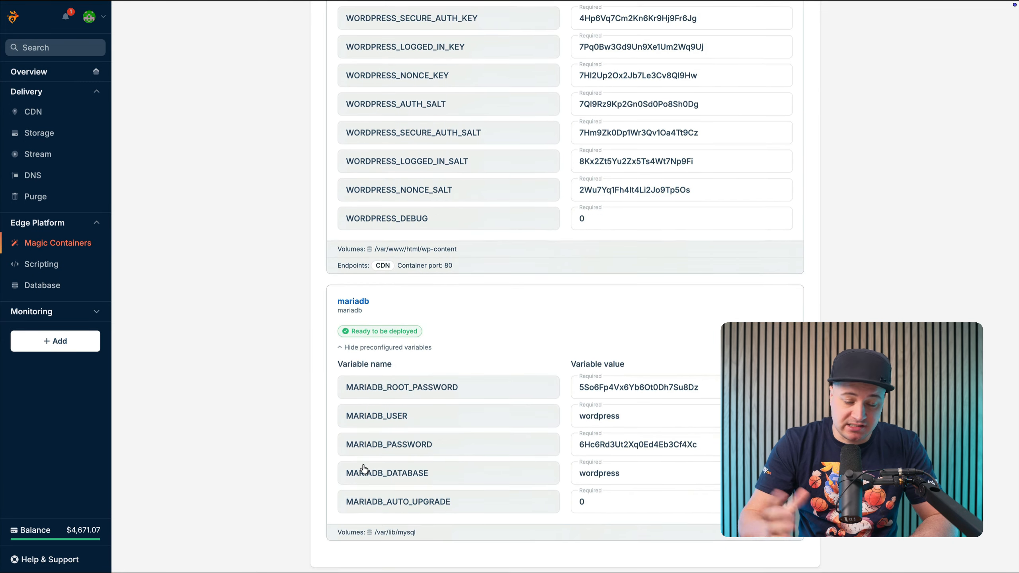
scroll(363, 468, "down", 1)
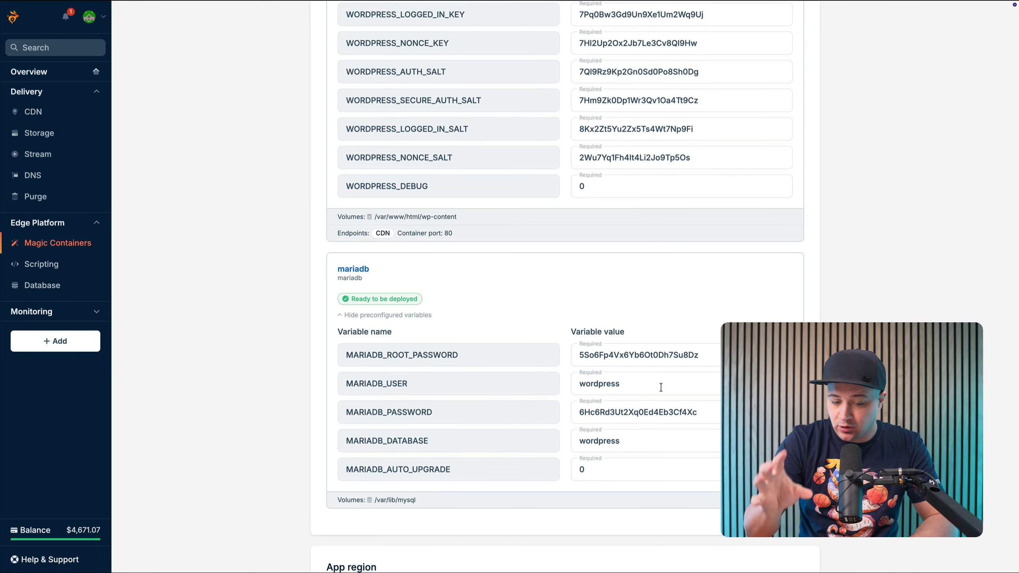
scroll(660, 387, "up", 6)
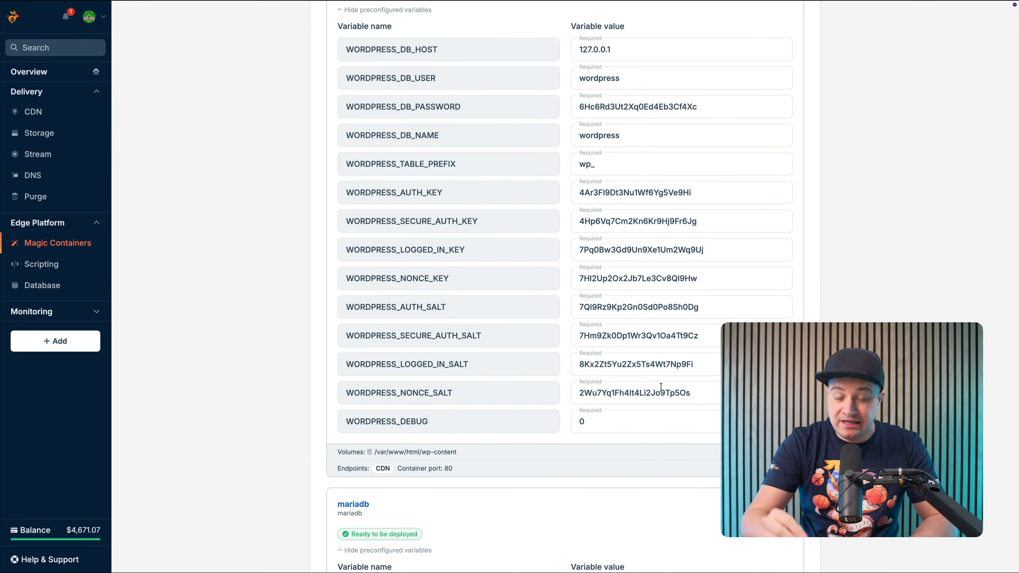
scroll(661, 387, "down", 6)
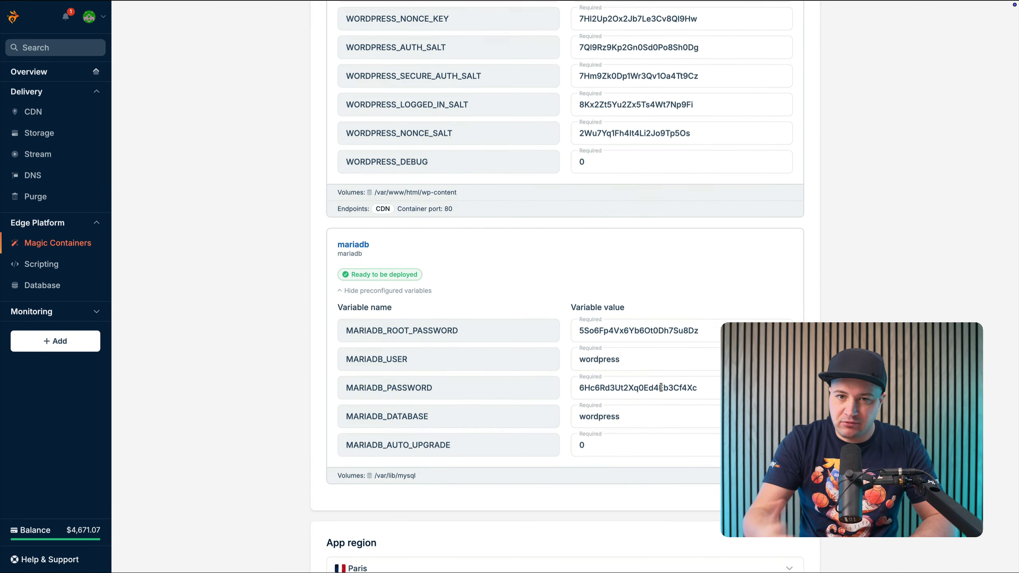
scroll(660, 387, "down", 2)
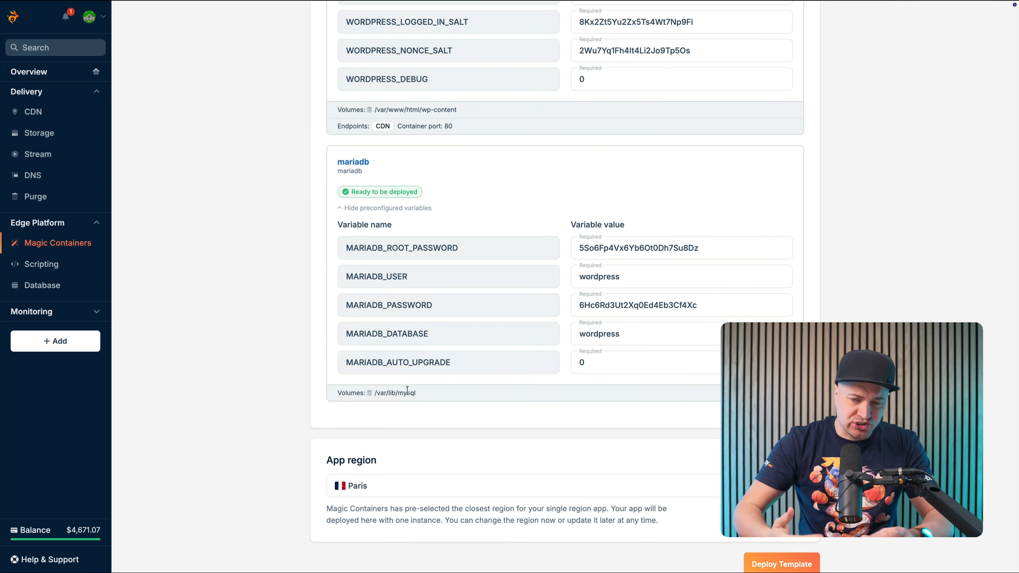
Set the app region to London and deploy the template
left_click(610, 484)
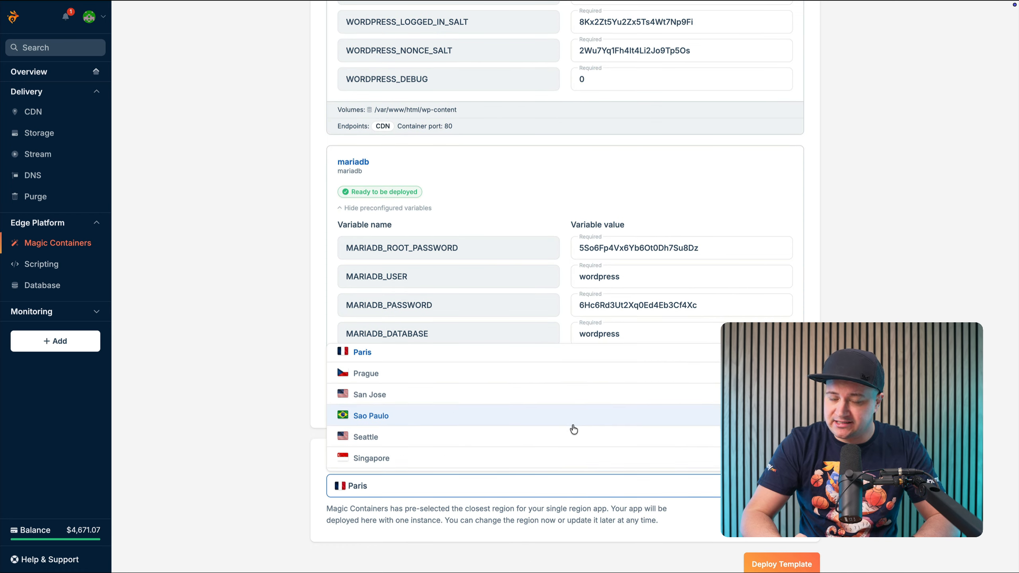
scroll(573, 429, "down", 5)
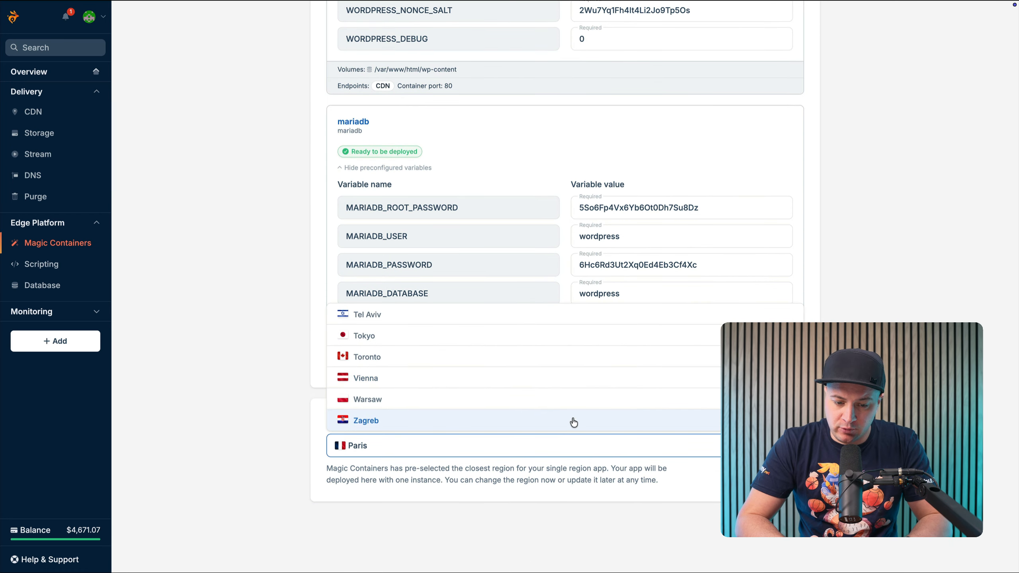
scroll(574, 423, "up", 10)
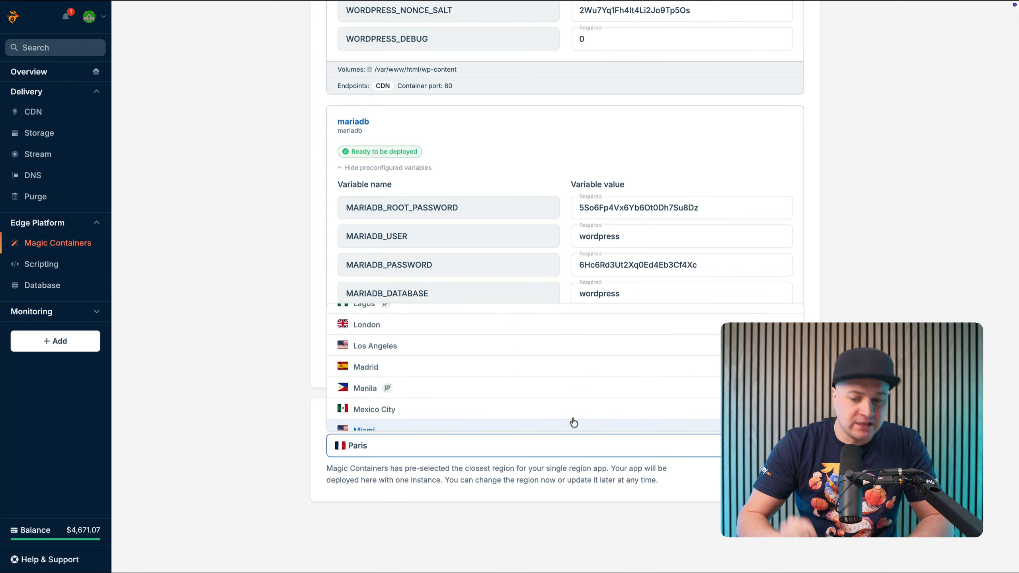
scroll(571, 415, "up", 2)
left_click(569, 406)
left_click(764, 518)
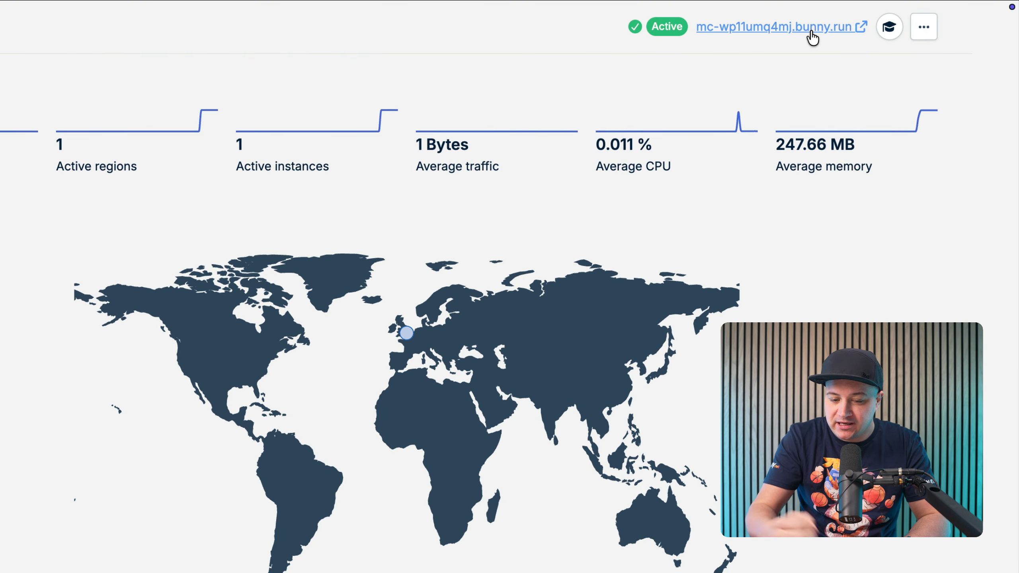
Open the deployed app's public address and continue the WordPress setup in English (United States)
left_click(812, 32)
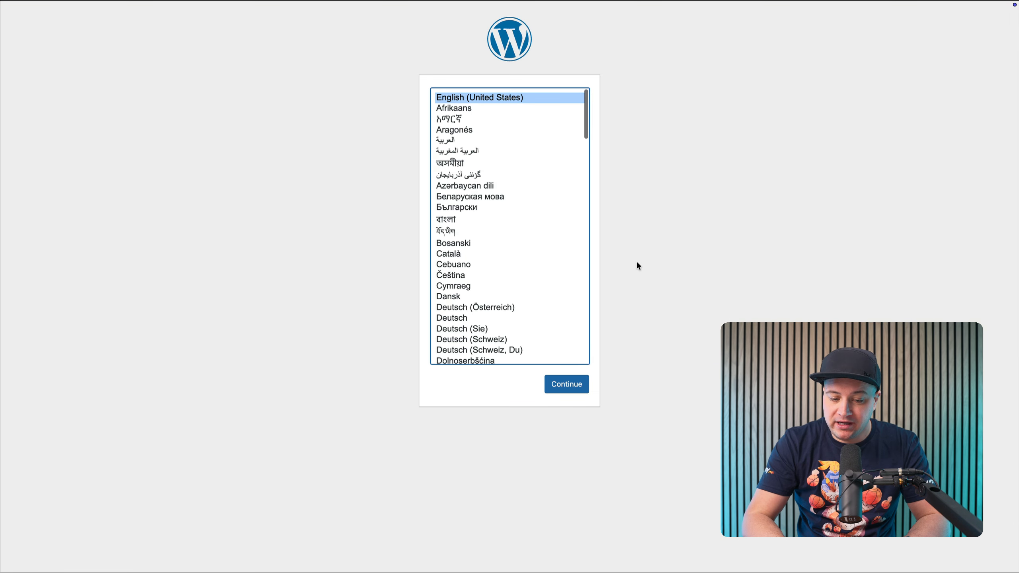
left_click(569, 383)
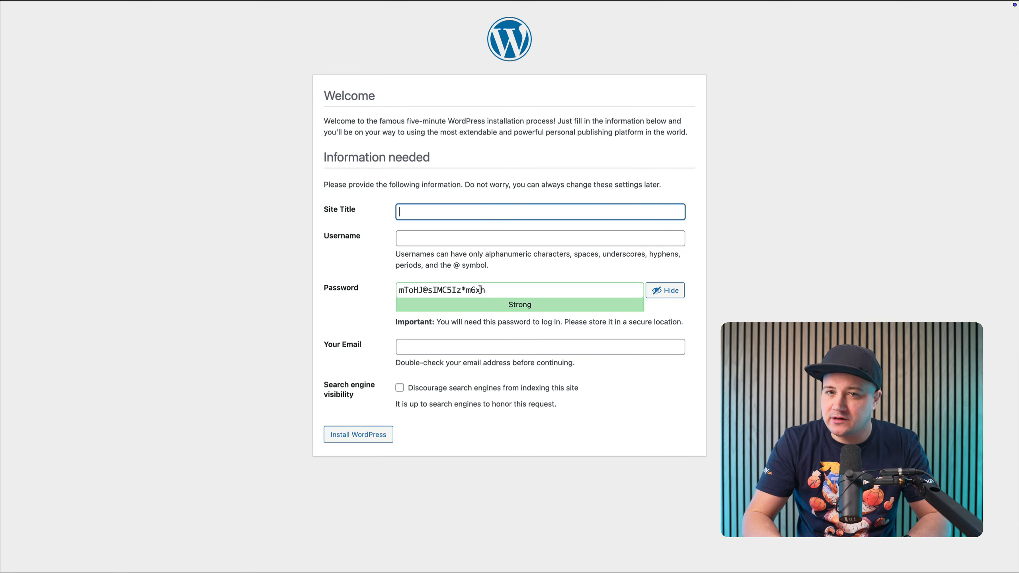
Install WordPress with site title "My blog site", username "somesecureusername", the suggested password and the administrator's e-mail address
type("My blog site")
key("Tab")
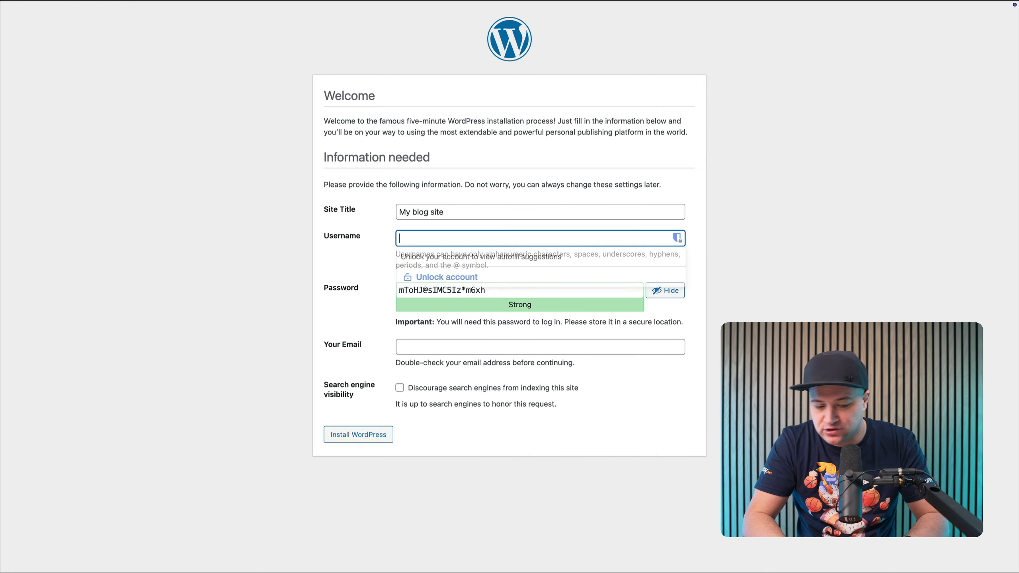
type("somesecureusername")
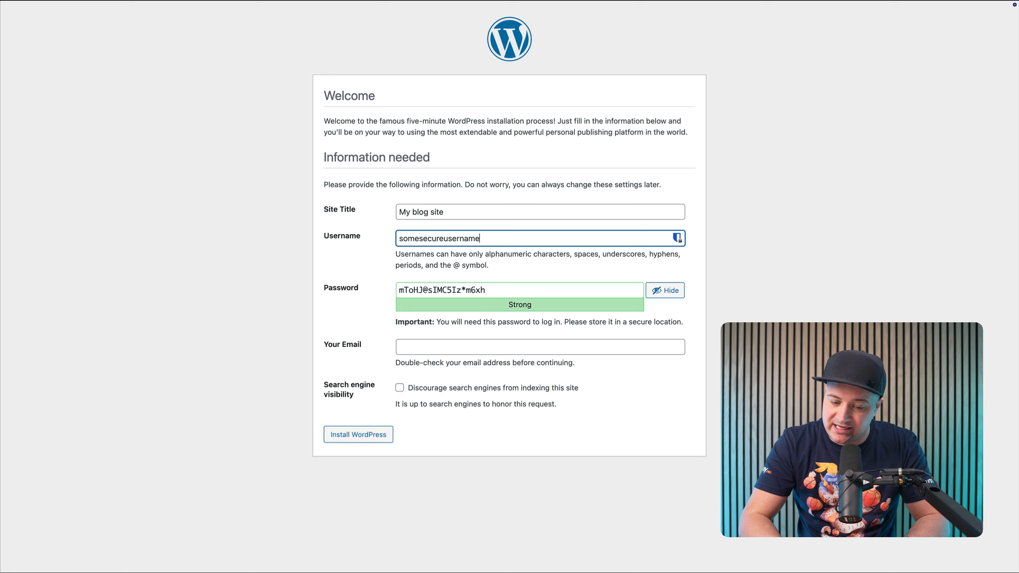
key("Tab")
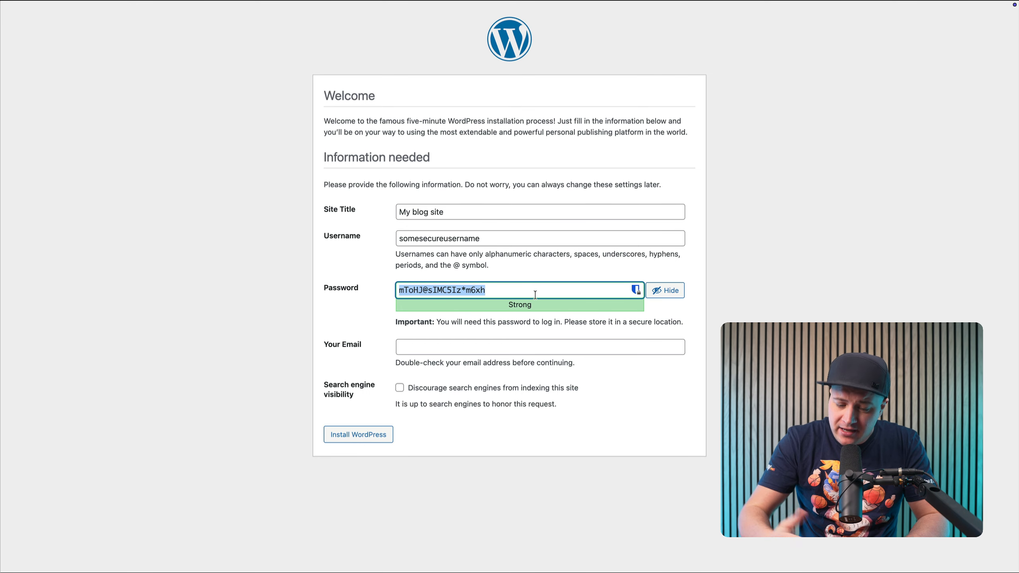
left_click(468, 340)
key("ctrl+v")
left_click(409, 383)
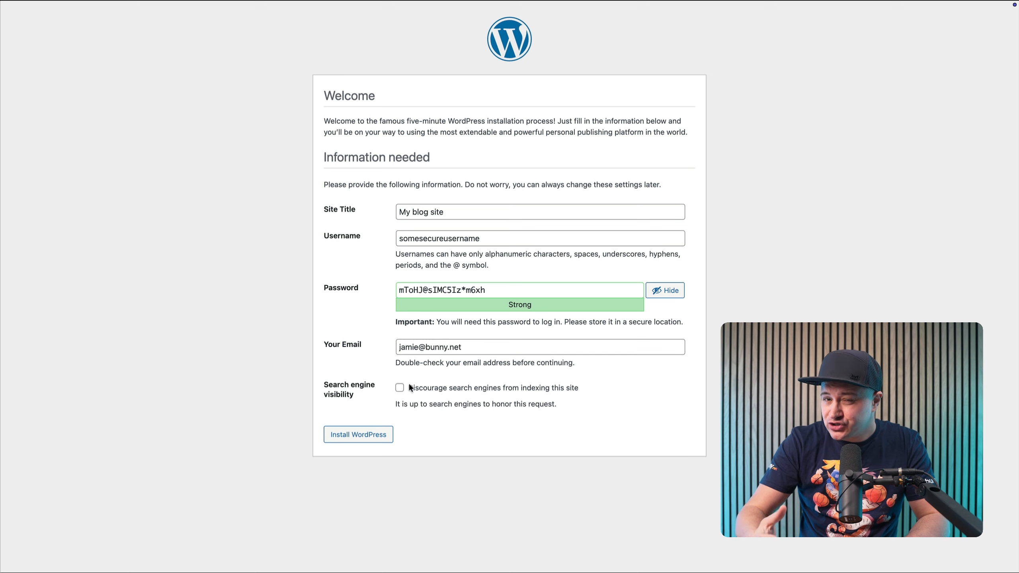
left_click(358, 434)
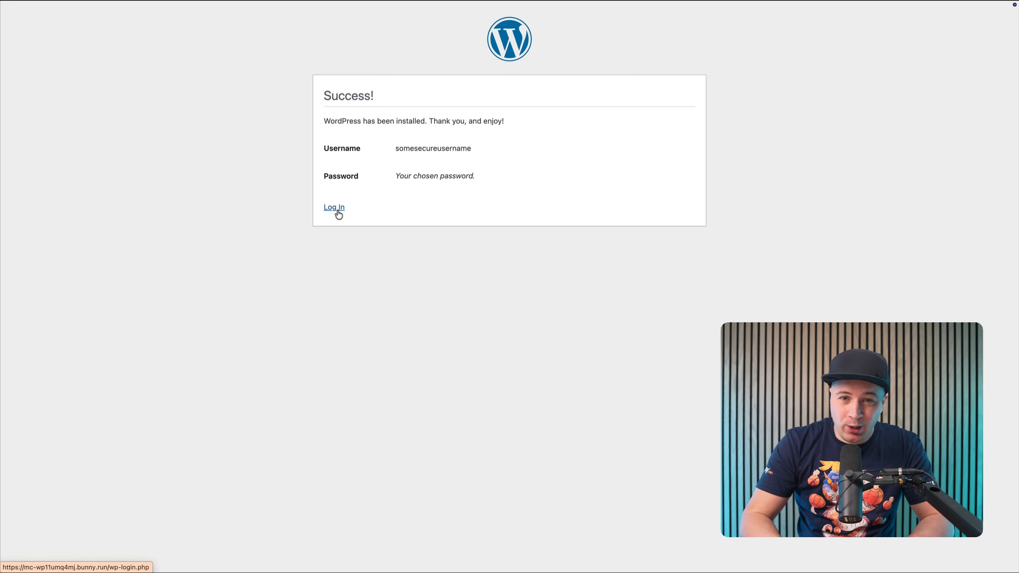
Log in to WordPress as "somesecureusername" with the account password
left_click(336, 208)
type("some")
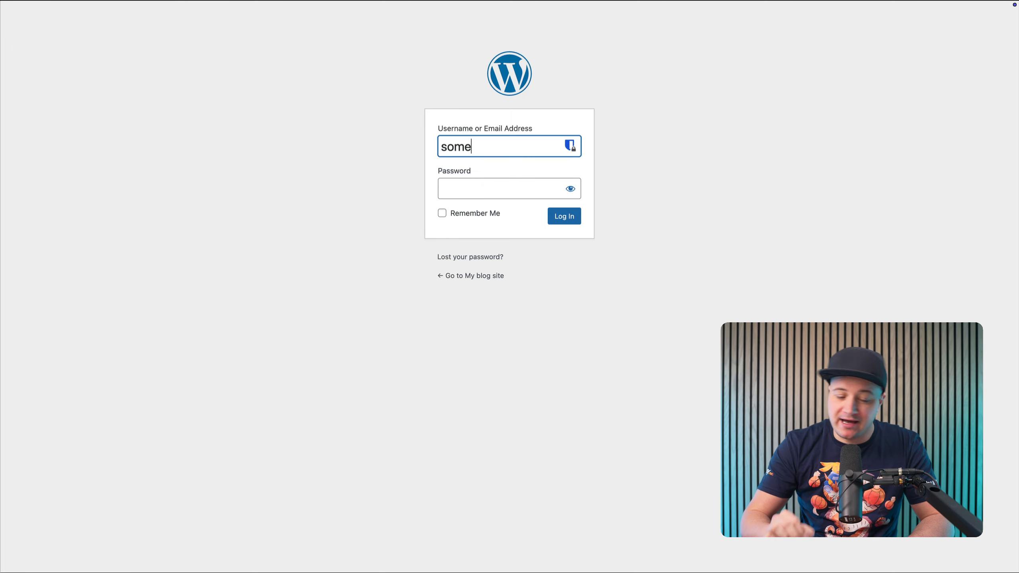
type("secureusername")
key("Tab")
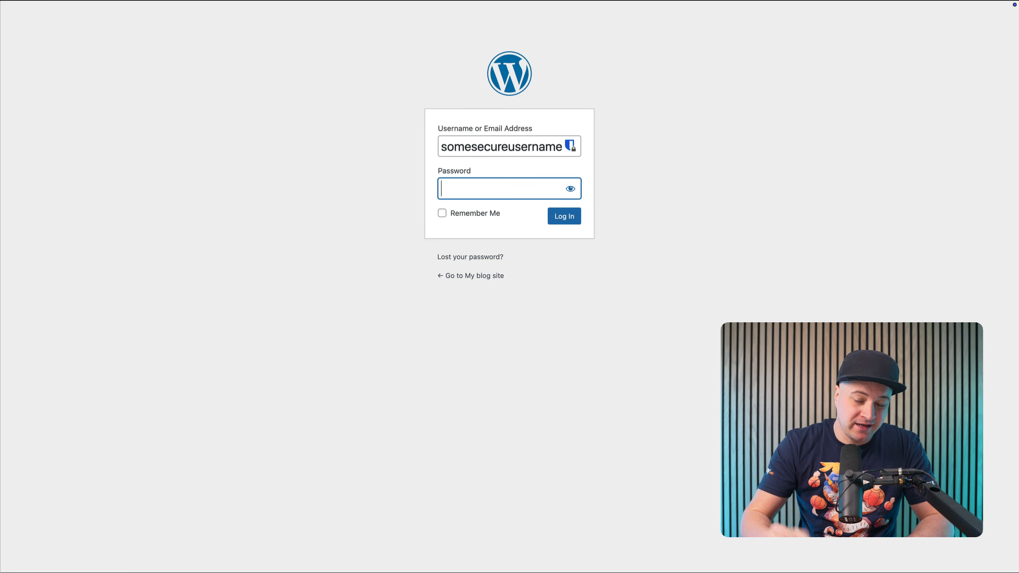
key("super+v")
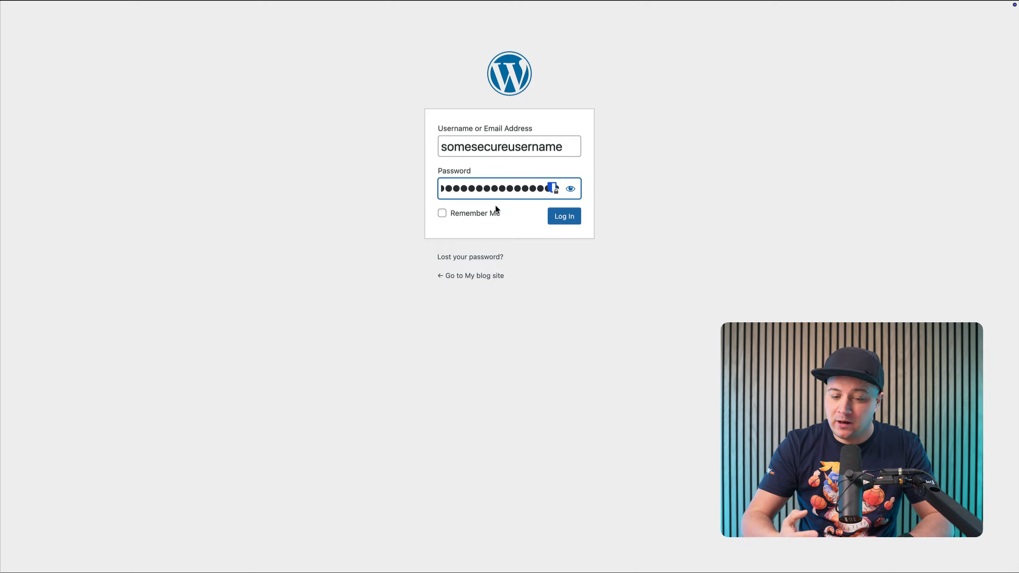
left_click(557, 217)
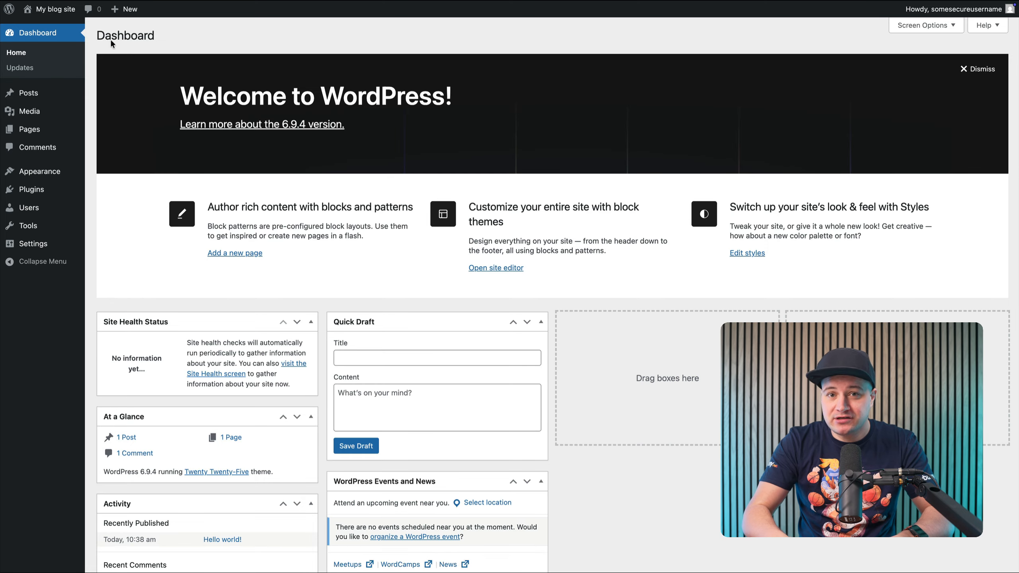
Visit the site's front page, open the "Hello world!" post and check its web address
left_click(40, 28)
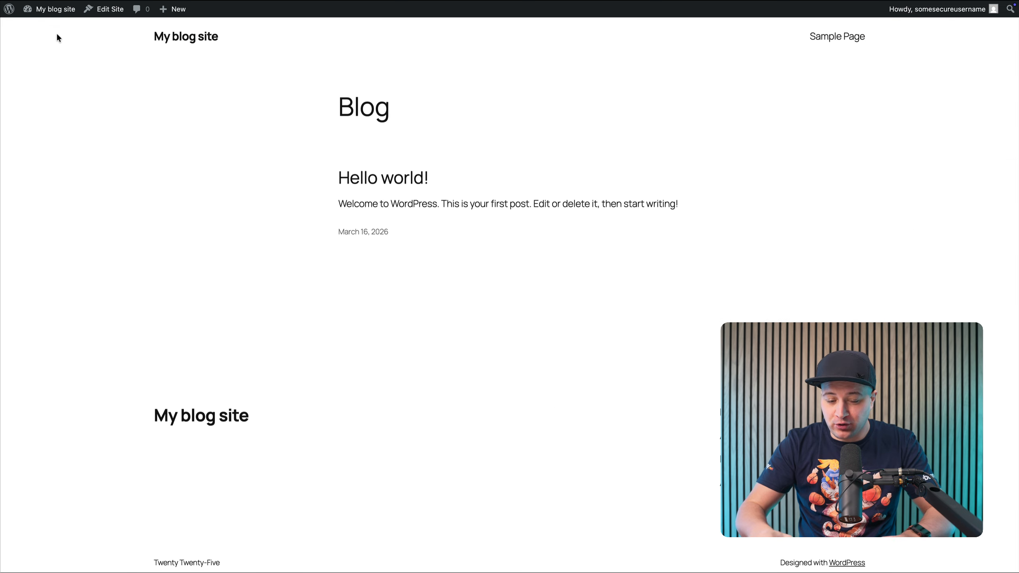
left_click(396, 173)
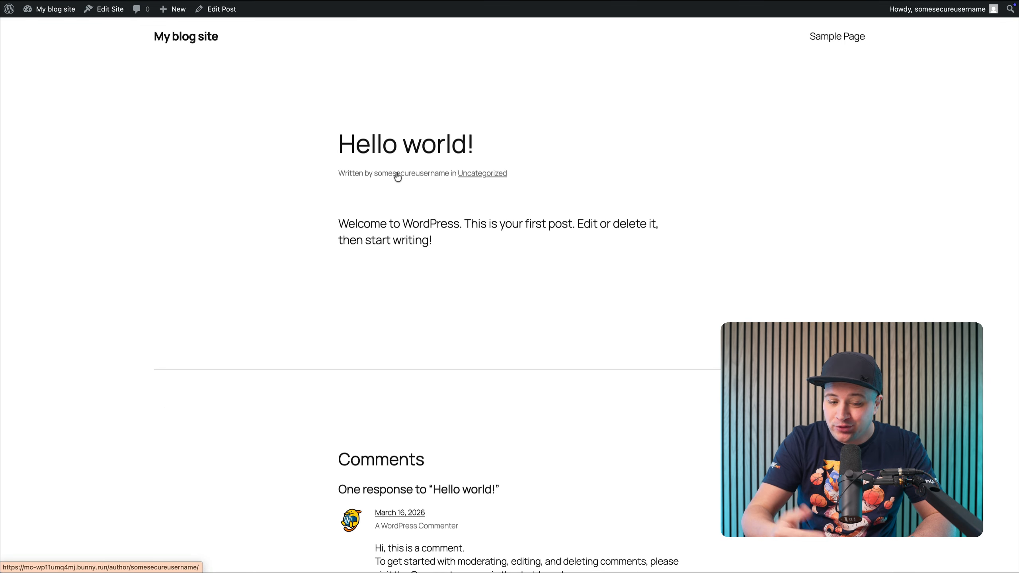
key("super+l")
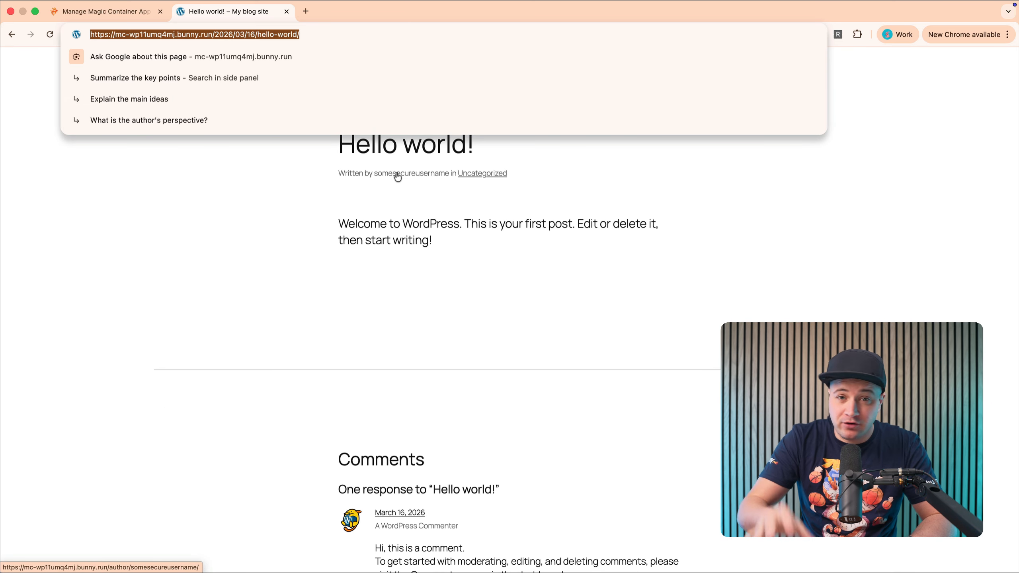
left_click(286, 217)
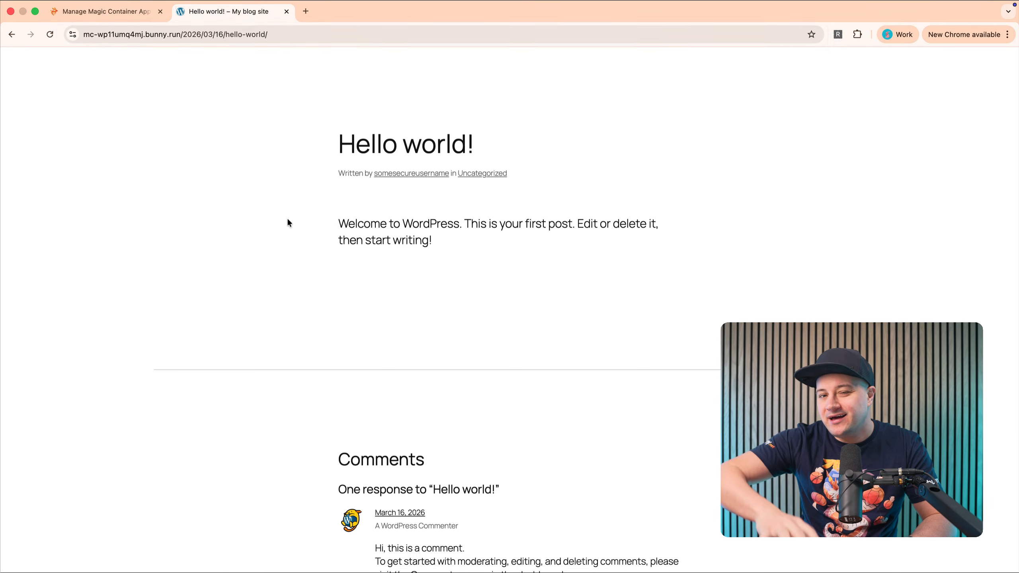
Post the comment "Hello everyone from magic containers!" on the "Hello world!" post
scroll(286, 217, "down", 3)
scroll(287, 220, "down", 5)
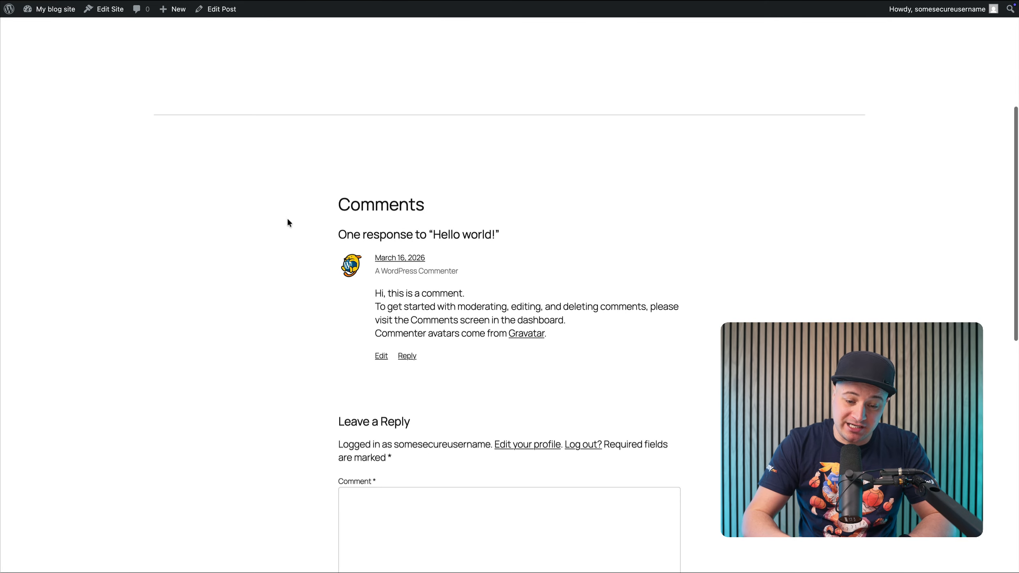
left_click(376, 378)
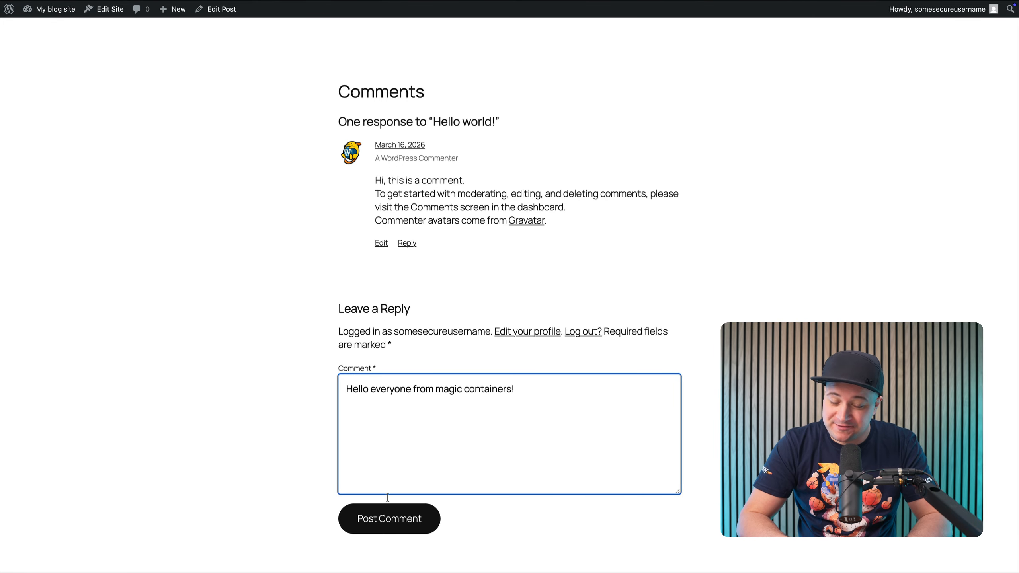
left_click(388, 516)
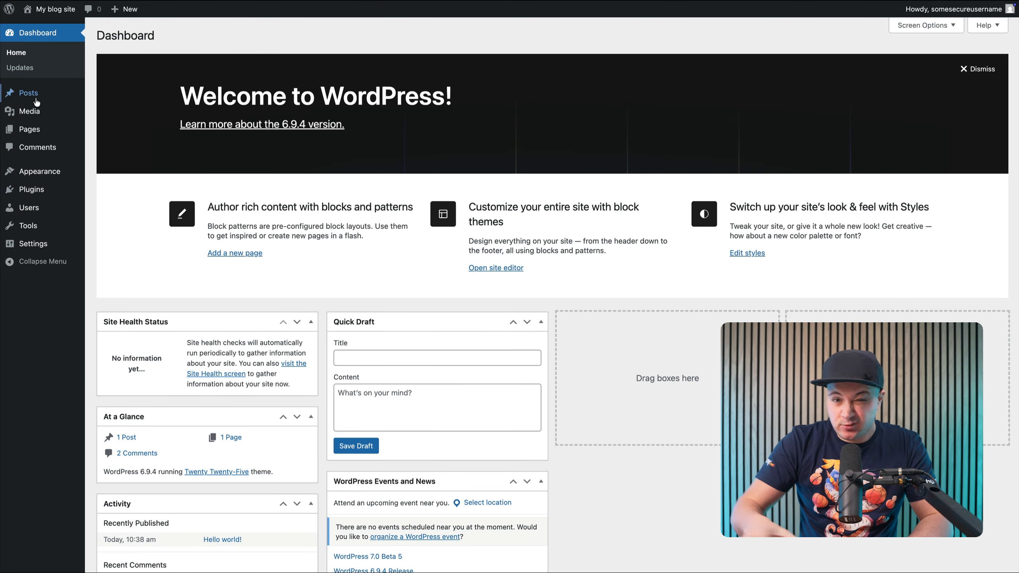
Open the installed plugins list from the dashboard and go on to the page for adding plugins
mouse_move(38, 122)
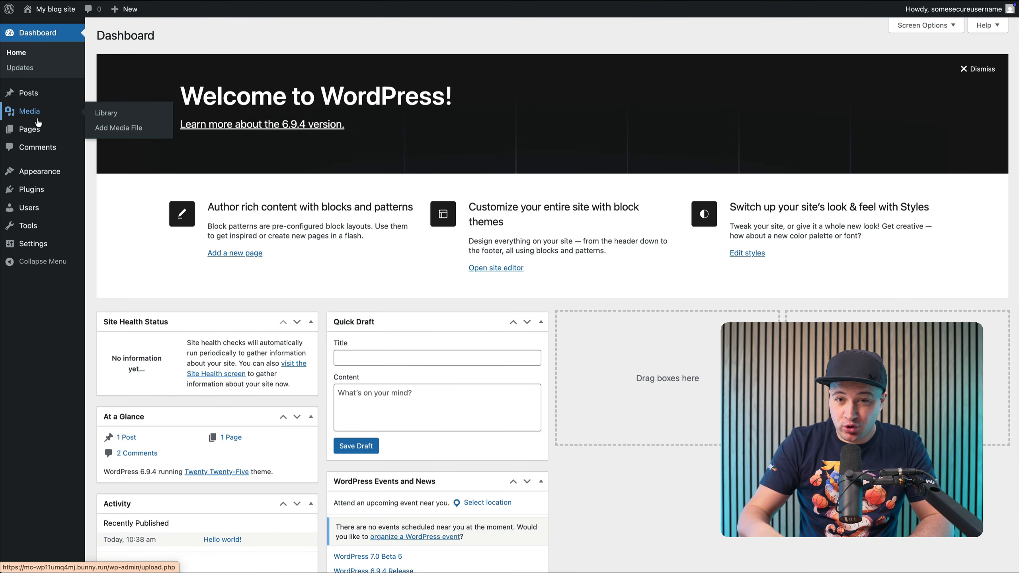
left_click(40, 187)
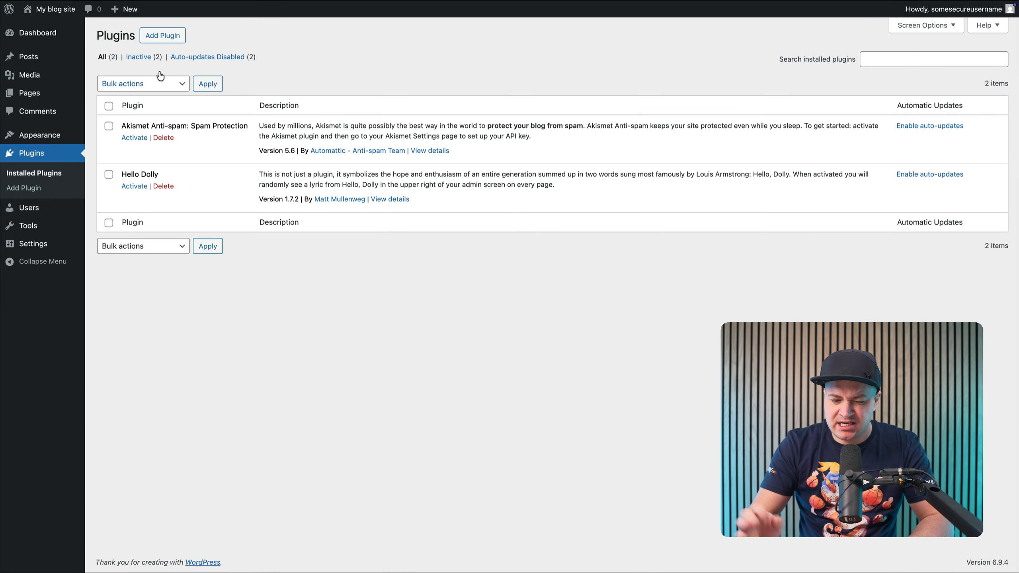
left_click(179, 39)
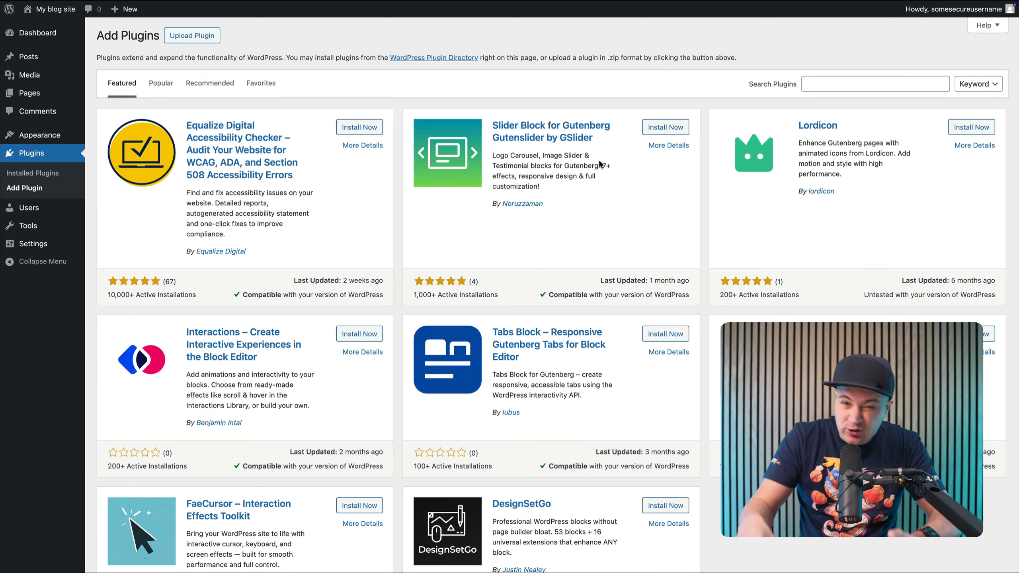
Install and activate the "FaeCursor – Interaction Effects Toolkit" plugin, skipping its e-mail notification opt-in
scroll(598, 159, "down", 3)
scroll(598, 163, "down", 1)
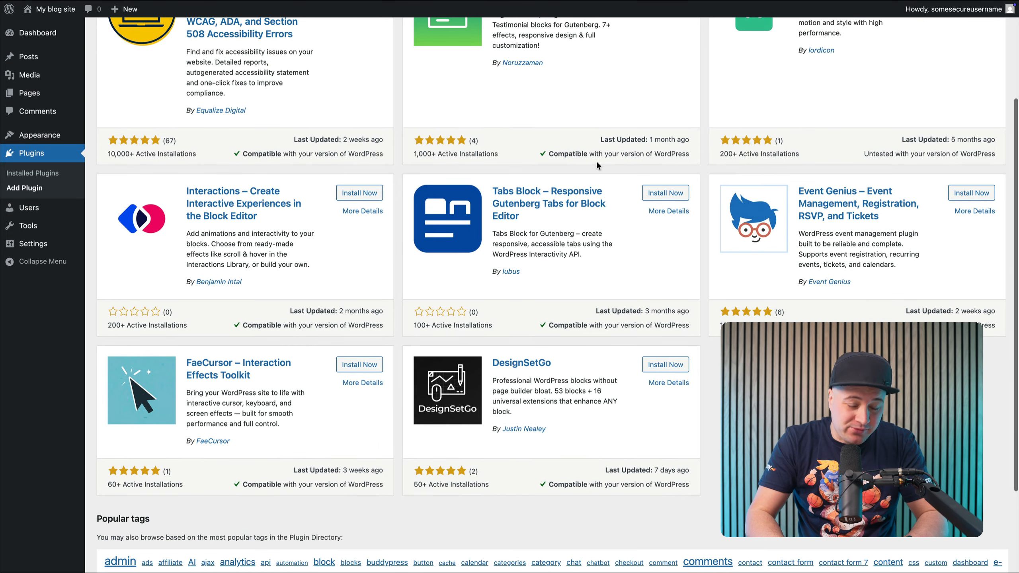
left_click(347, 368)
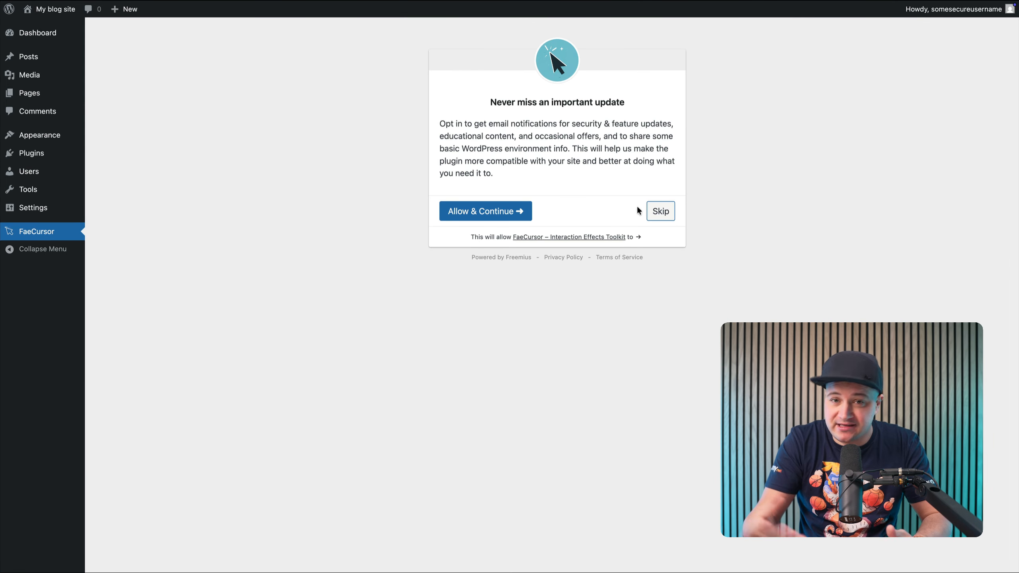
left_click(660, 210)
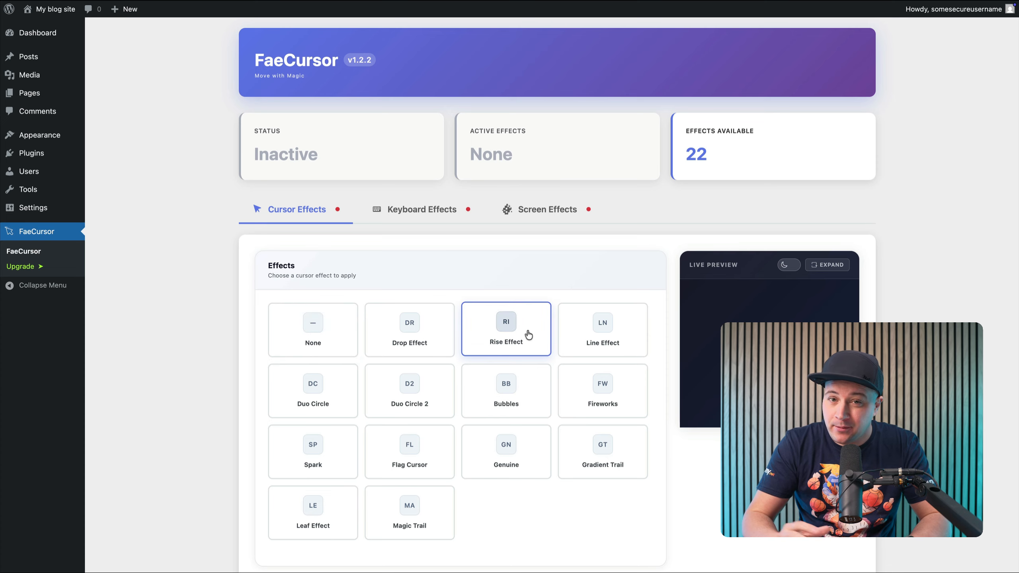
Preview FaeCursor's Drop Effect, choose the Rise Effect as the cursor effect instead, and save the plugin settings
left_click(420, 335)
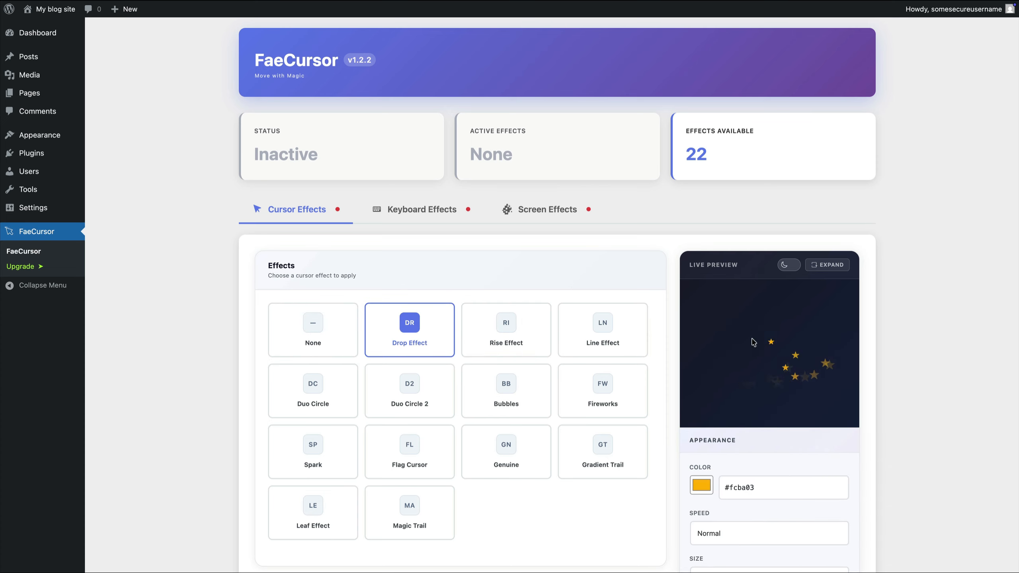
left_click(521, 333)
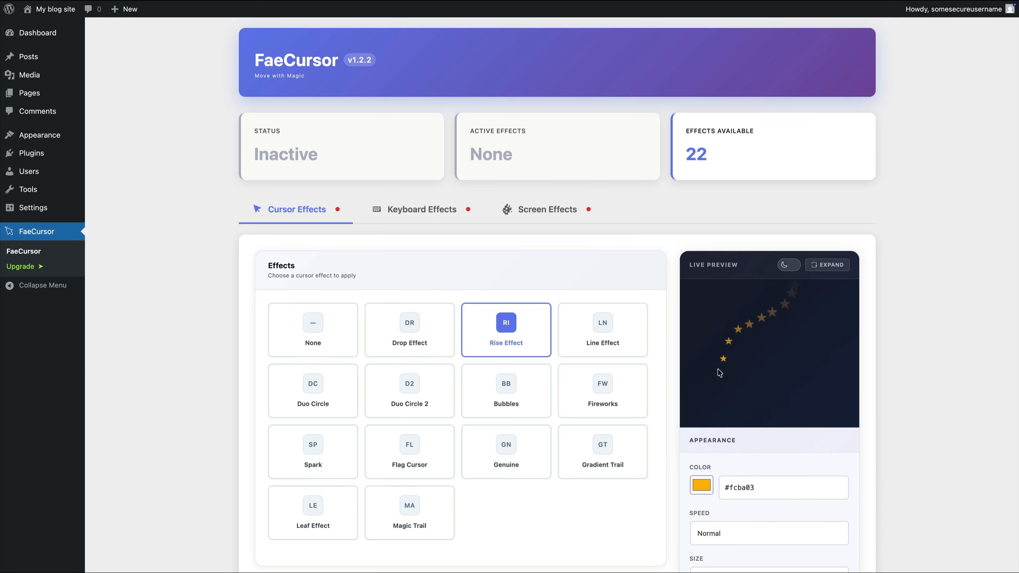
scroll(643, 403, "down", 5)
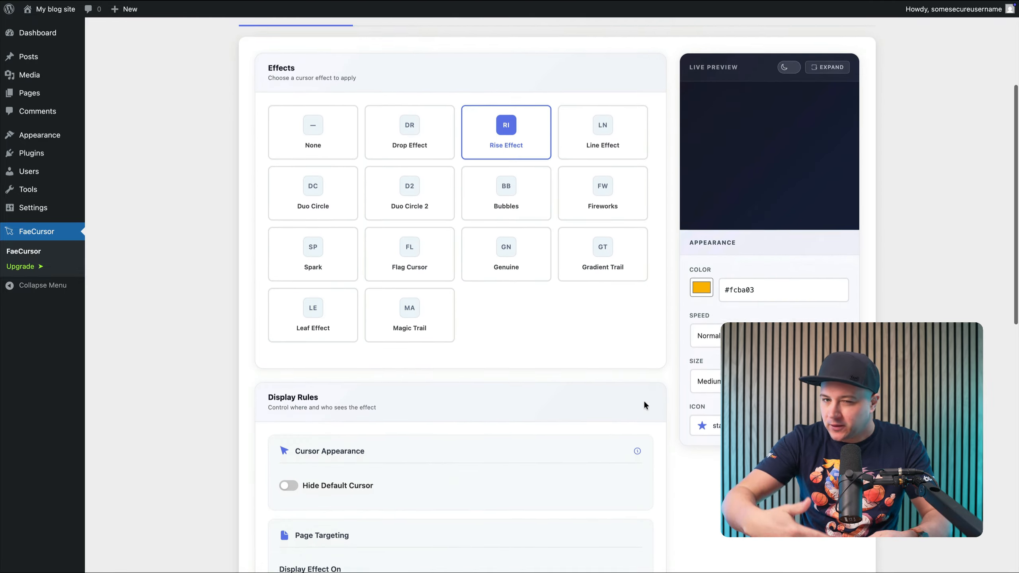
scroll(643, 405, "down", 13)
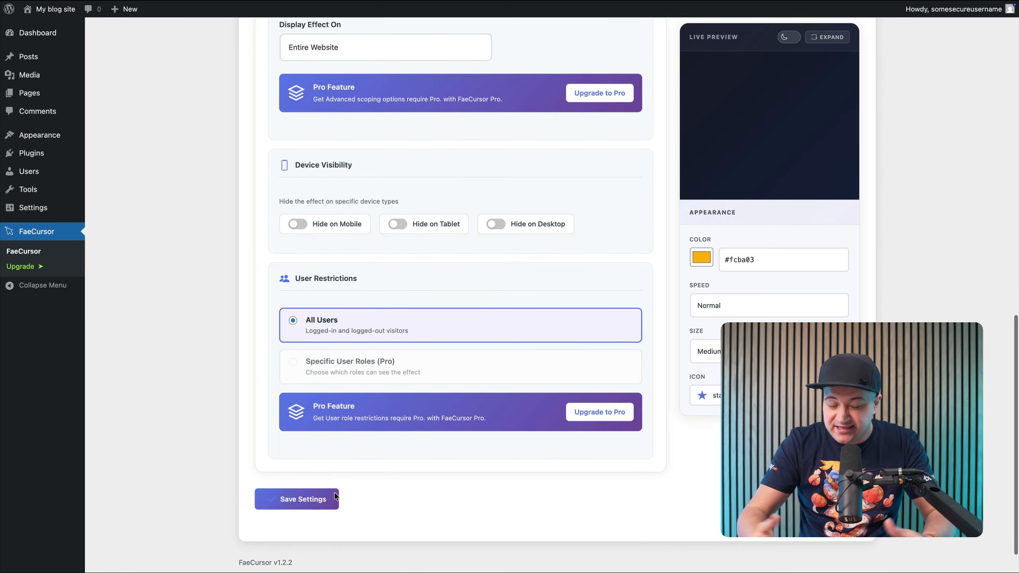
left_click(335, 498)
Return to the WordPress dashboard, open the Plugin File Editor and accept the warning about direct edits
mouse_move(48, 9)
left_click(45, 27)
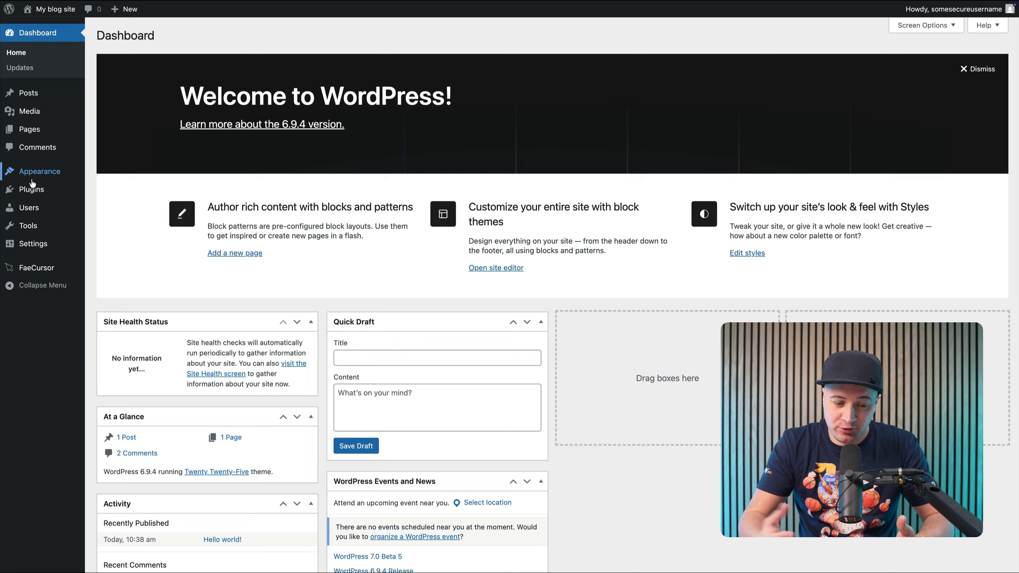
left_click(36, 226)
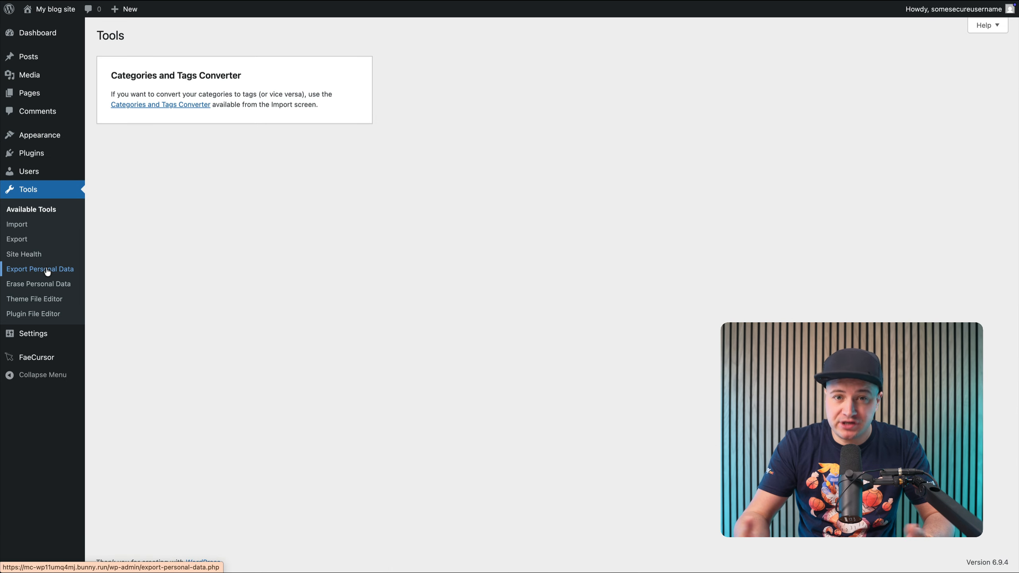
left_click(47, 313)
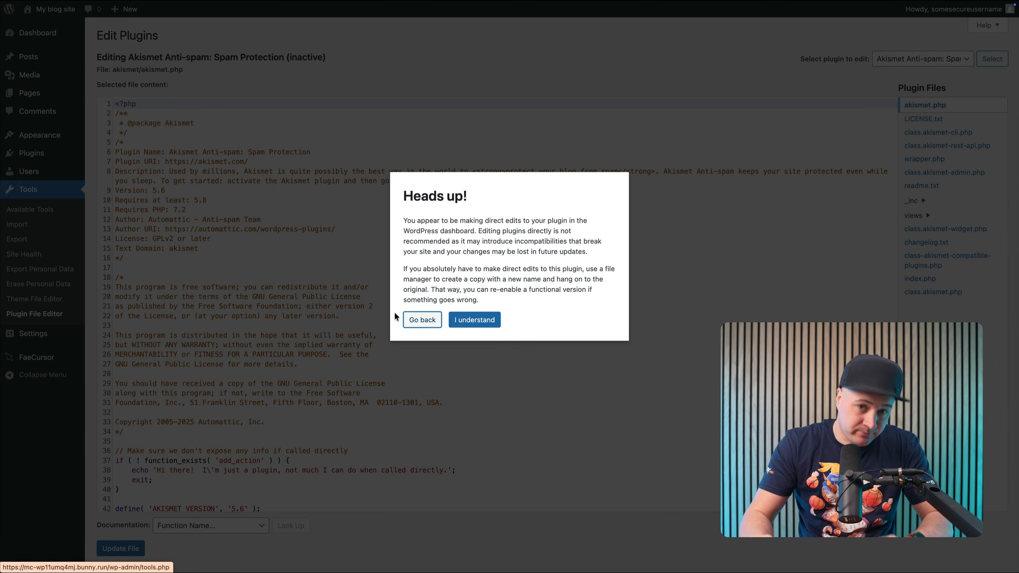
left_click(471, 321)
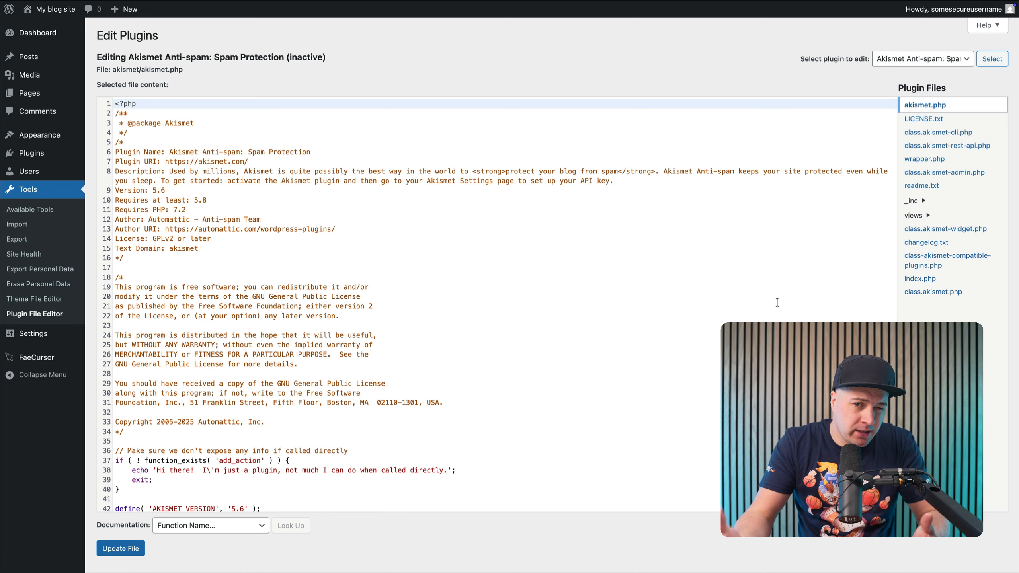
Choose "FaeCursor – Interaction Effects Toolkit" as the plugin to edit and load its files
left_click(940, 60)
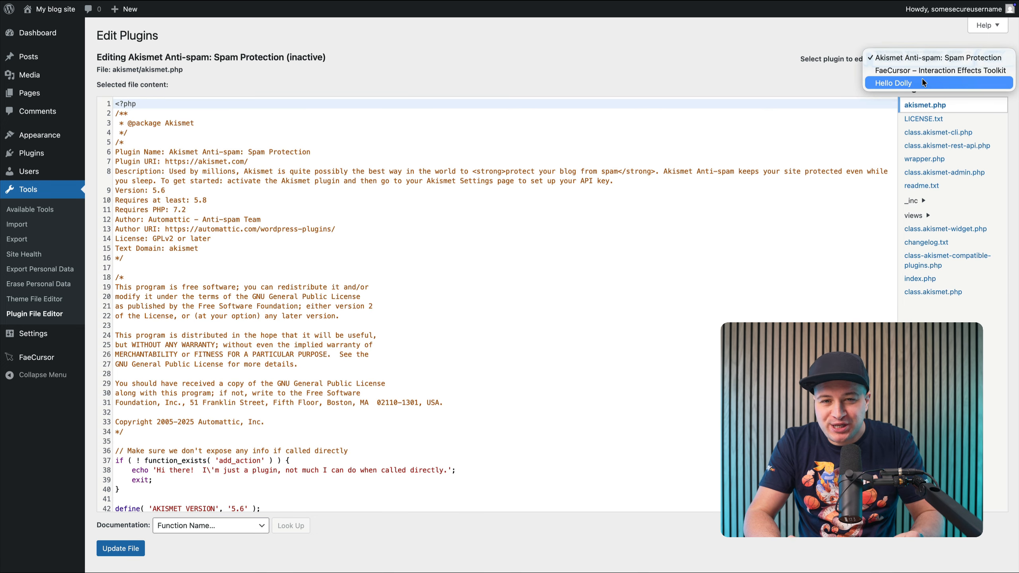
left_click(922, 80)
left_click(923, 59)
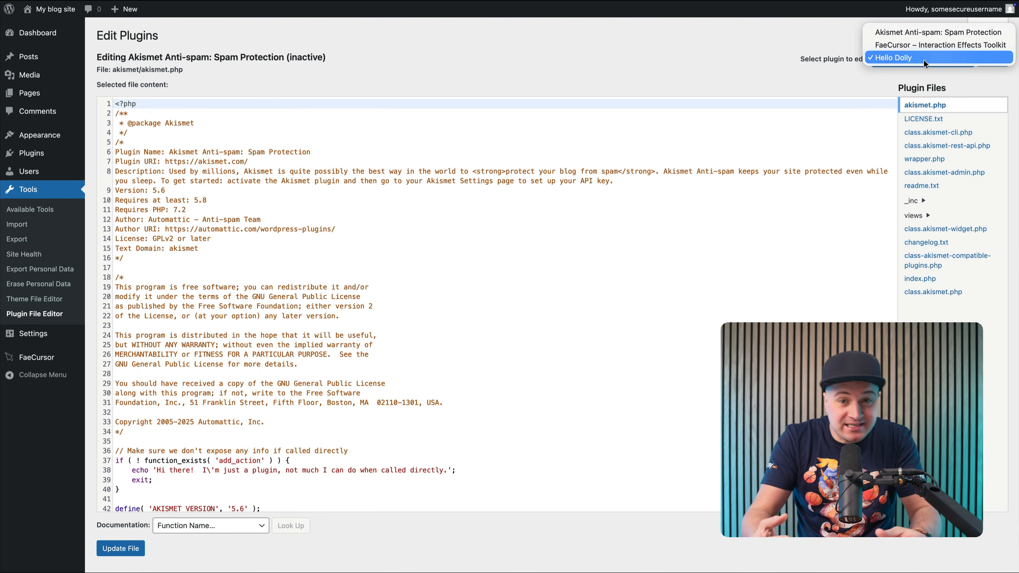
left_click(926, 45)
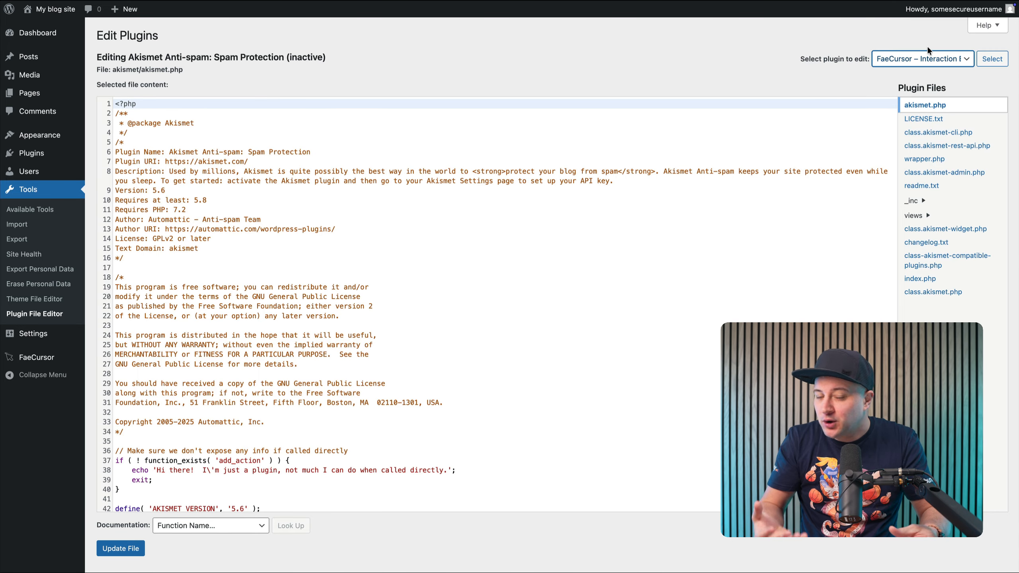
left_click(990, 58)
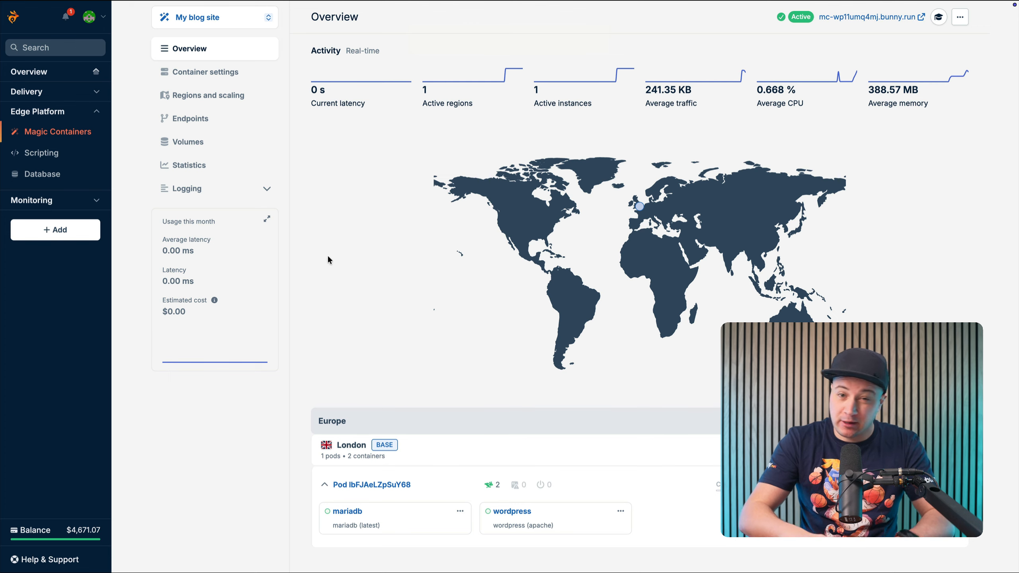
In the bunny.net dashboard, start a new container in the "My blog site" container settings and name it "filebrowser"
left_click(227, 72)
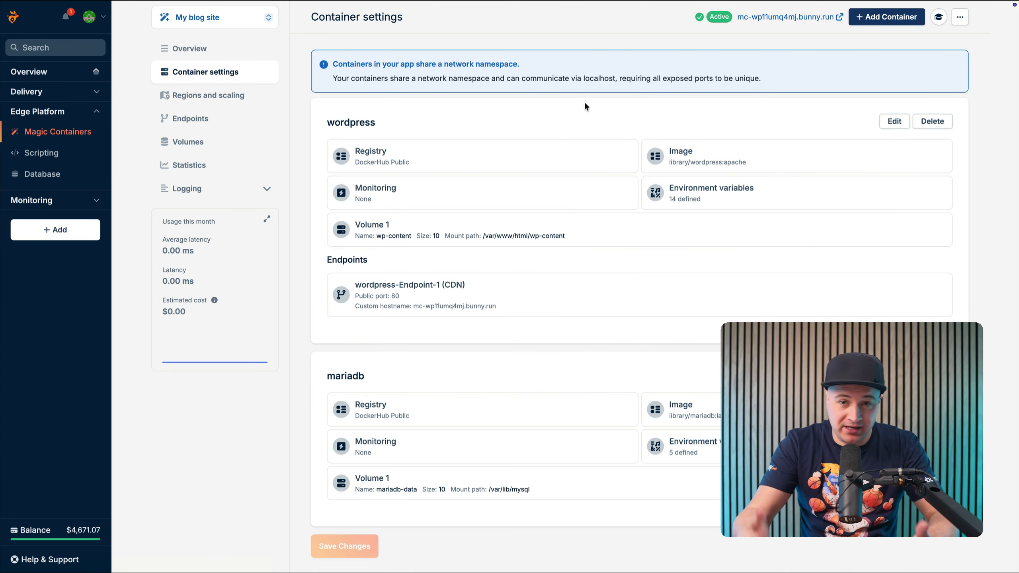
left_click(883, 17)
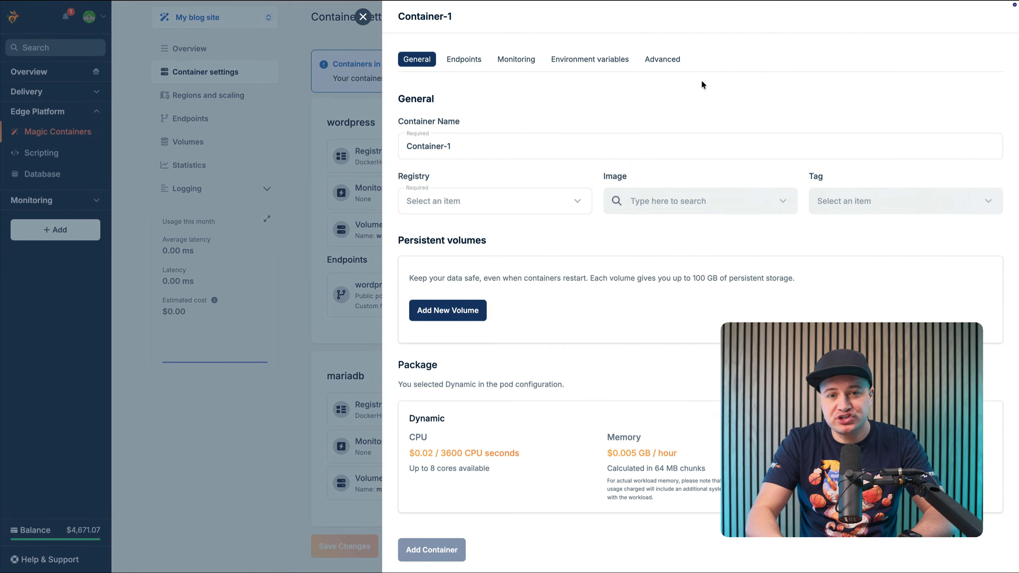
left_click(515, 149)
key("ctrl+a")
type("fi")
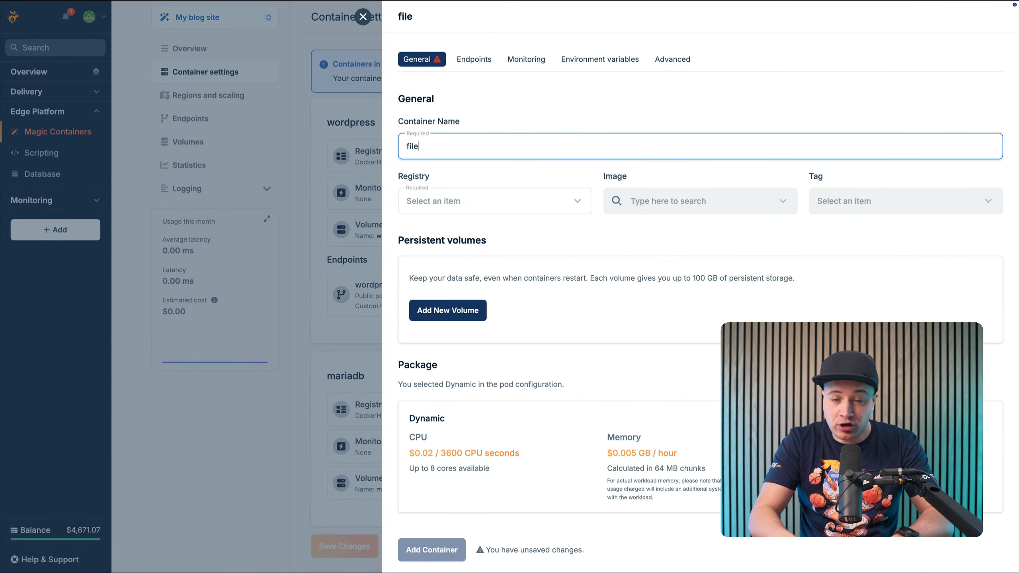
Set the container's registry to DockerHub Public, its image to "filebrowser/filebrowser" and its tag to "latest"
left_click(505, 200)
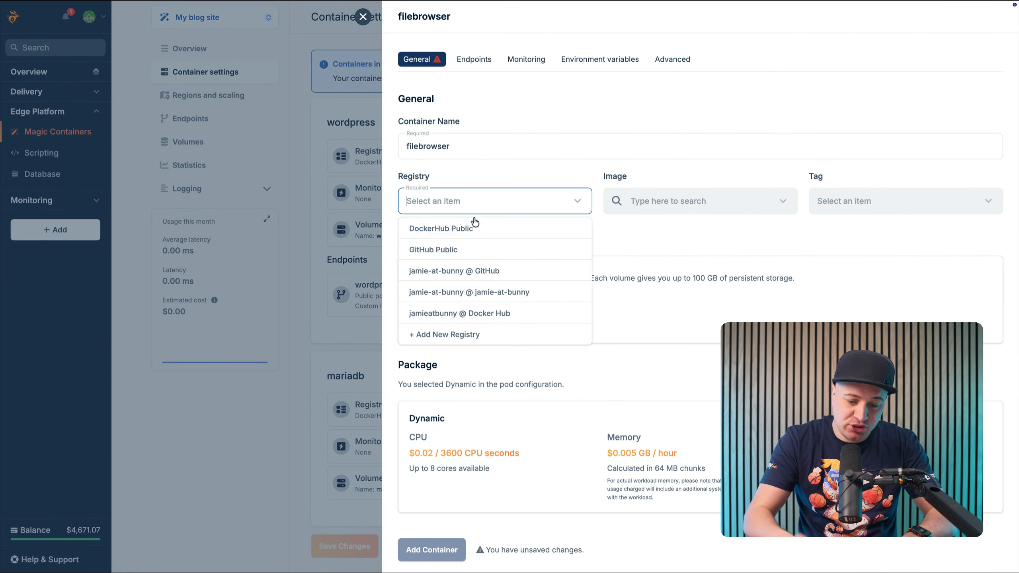
left_click(465, 222)
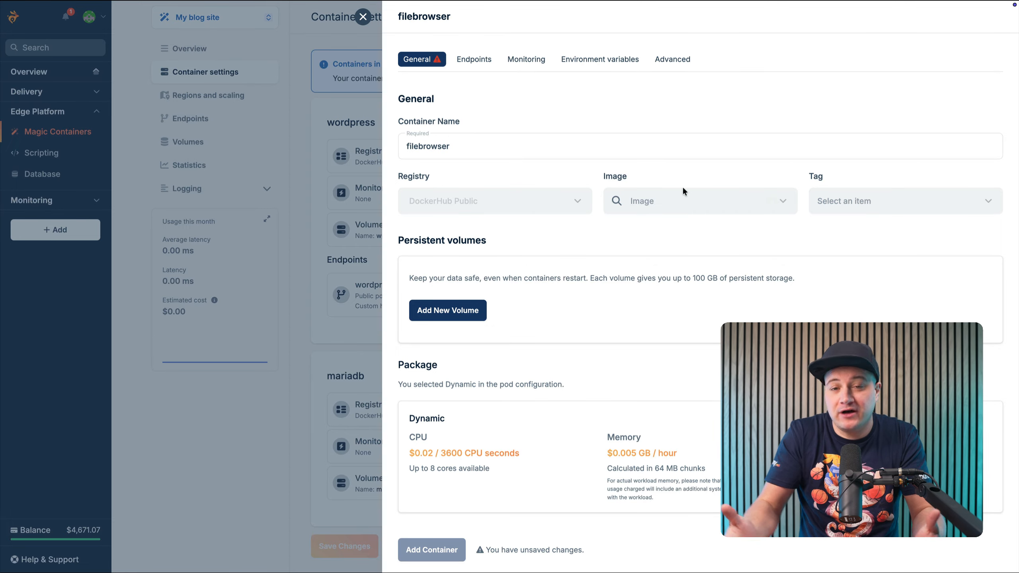
left_click(721, 201)
type("filebr")
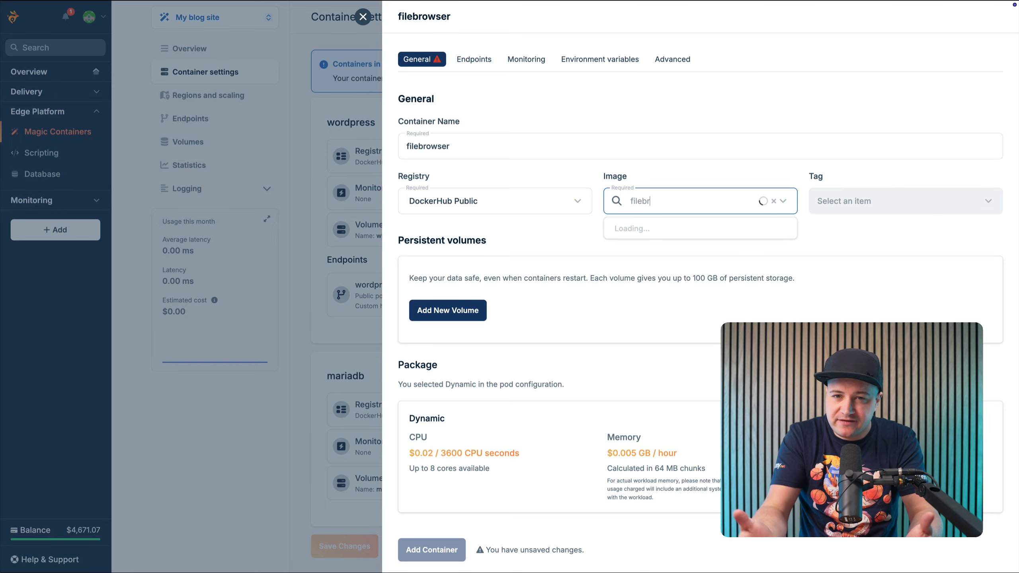
type("owser")
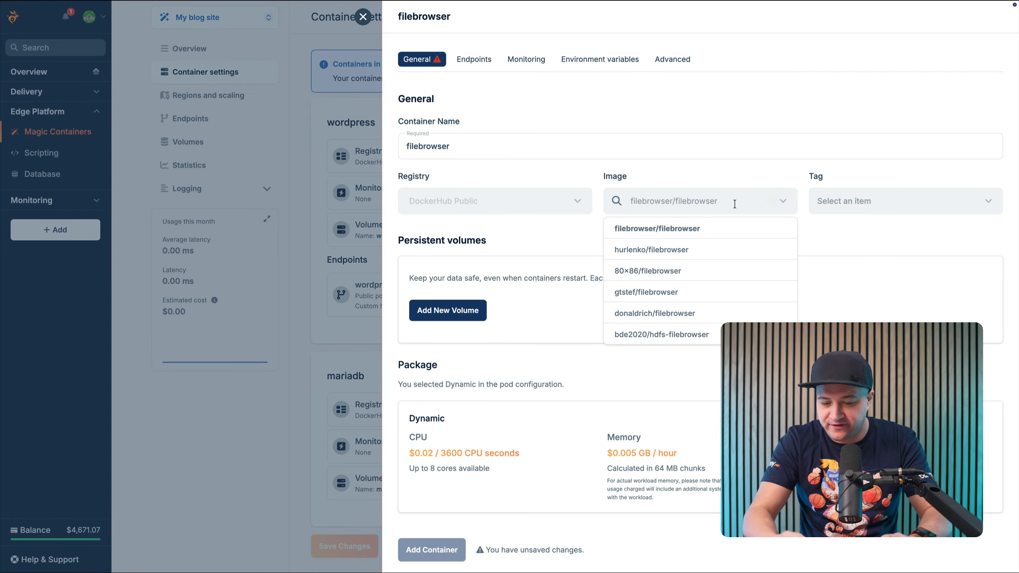
left_click(740, 228)
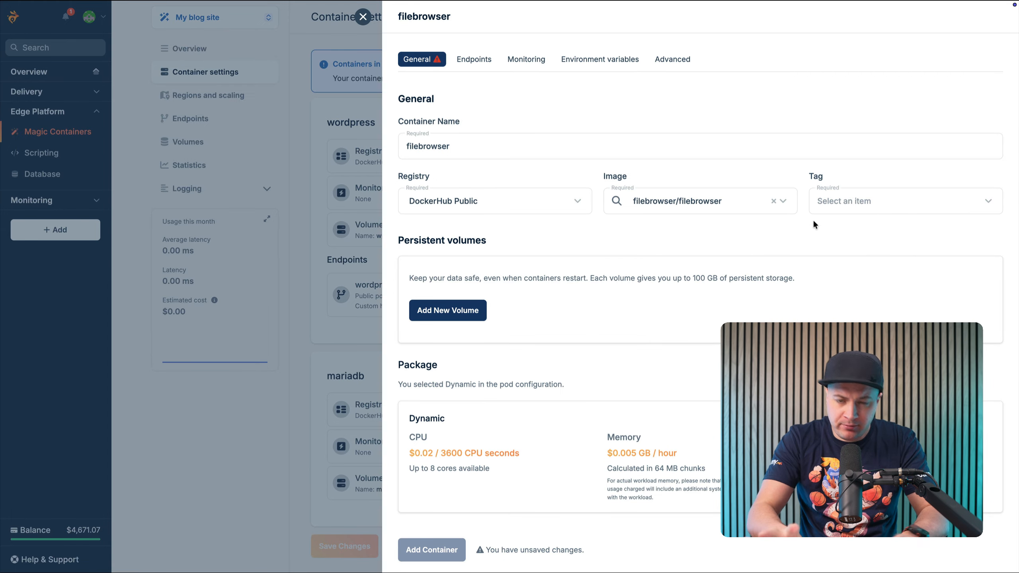
left_click(856, 206)
left_click(846, 227)
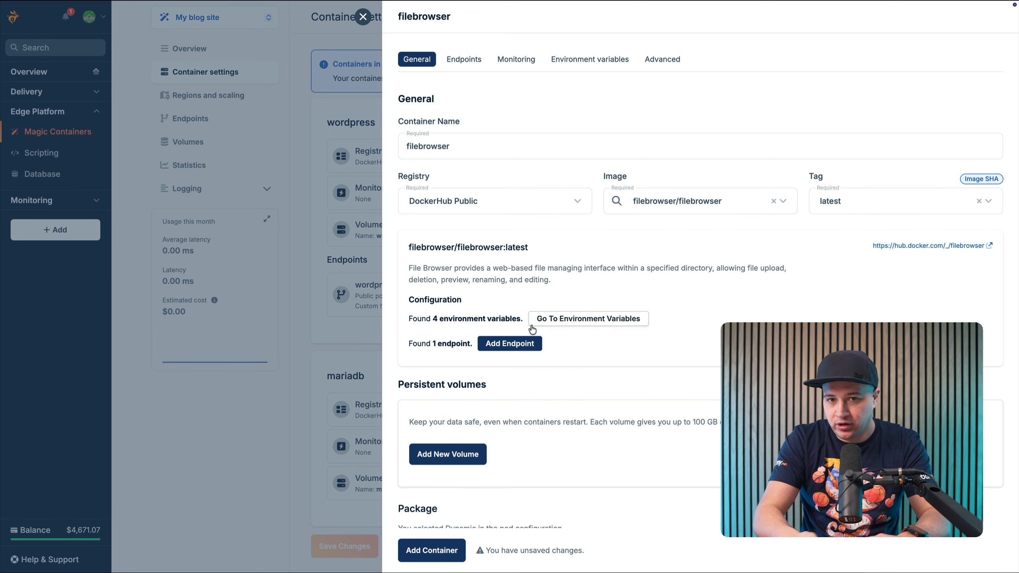
Add the CDN endpoint suggested for the filebrowser image and set its container port to 8085
left_click(499, 346)
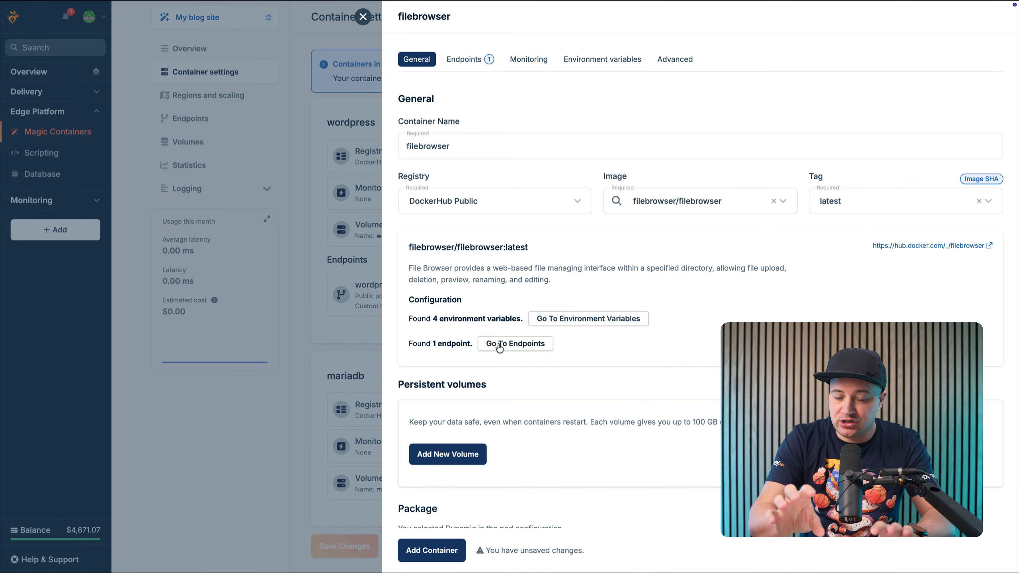
left_click(499, 345)
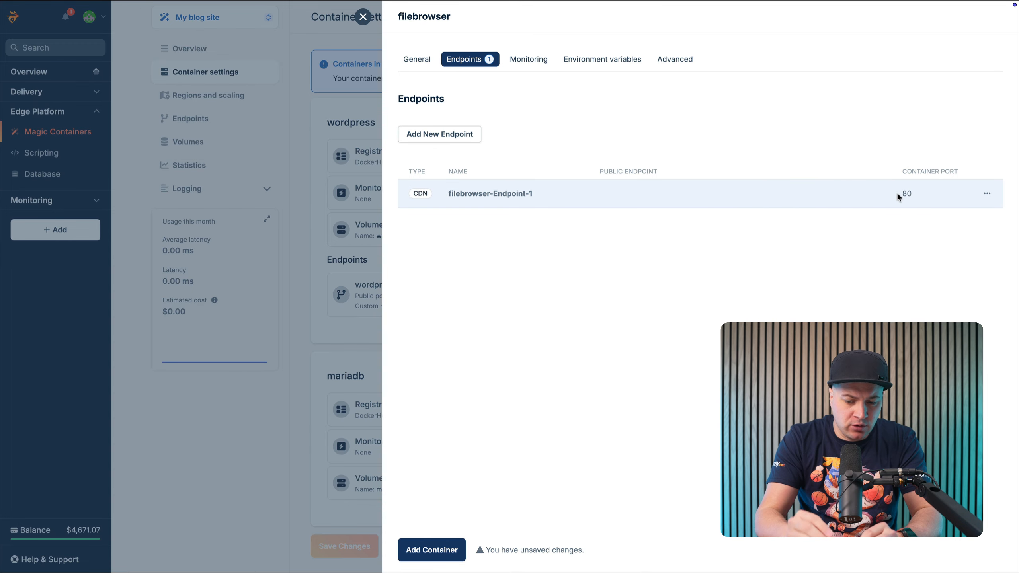
left_click(986, 196)
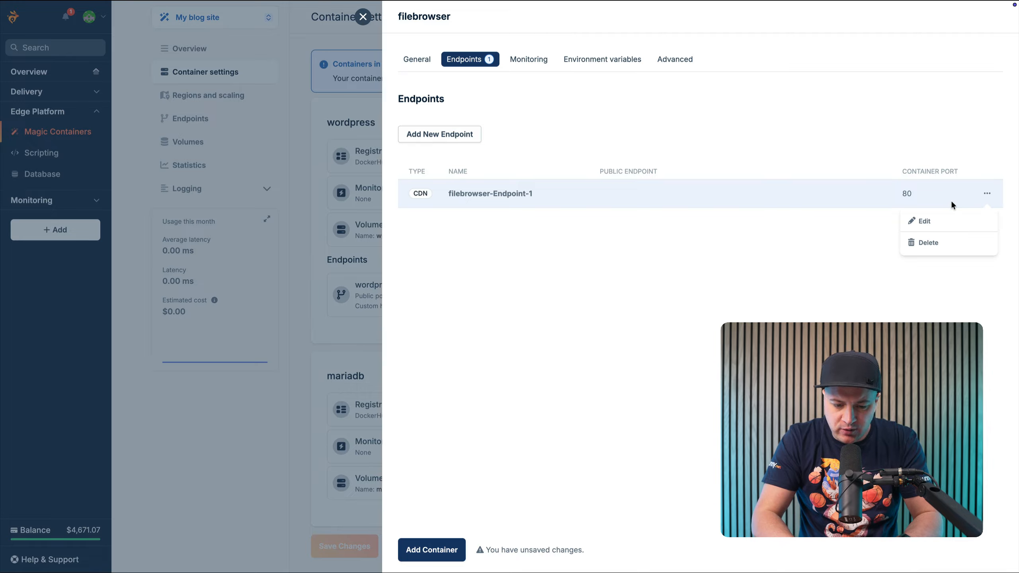
left_click(930, 221)
left_click(386, 309)
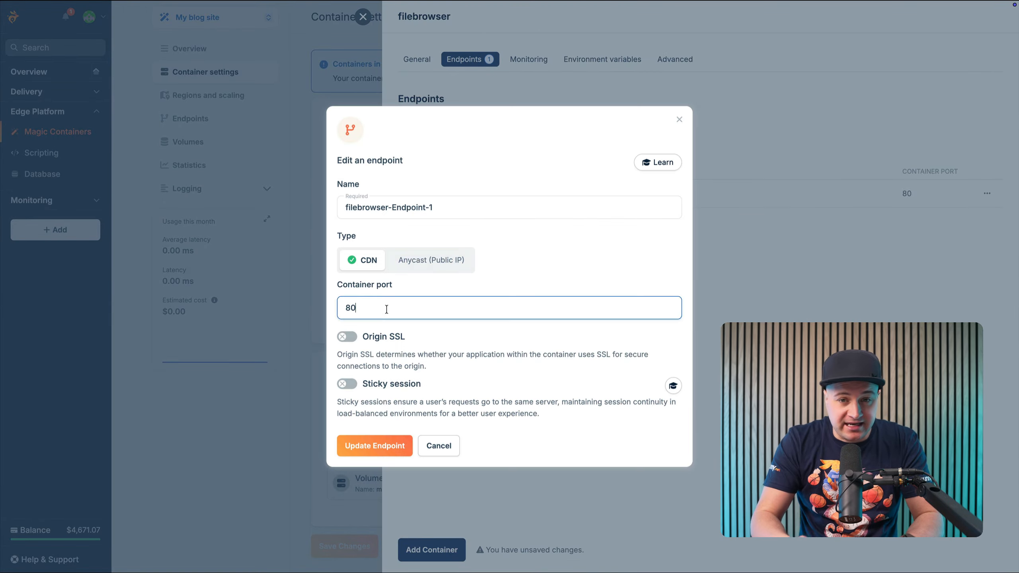
type("85")
key("ctrl+a")
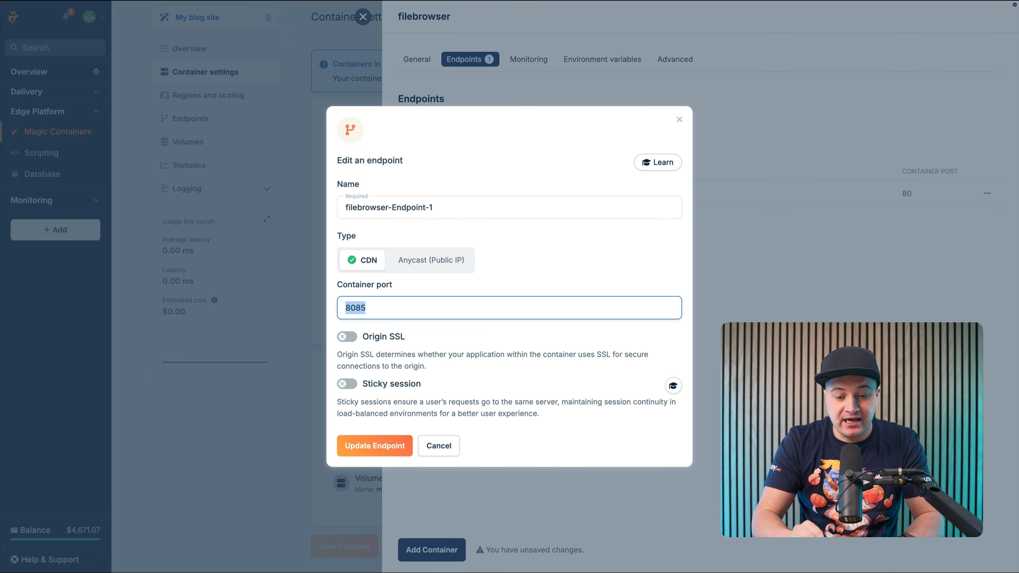
left_click(373, 445)
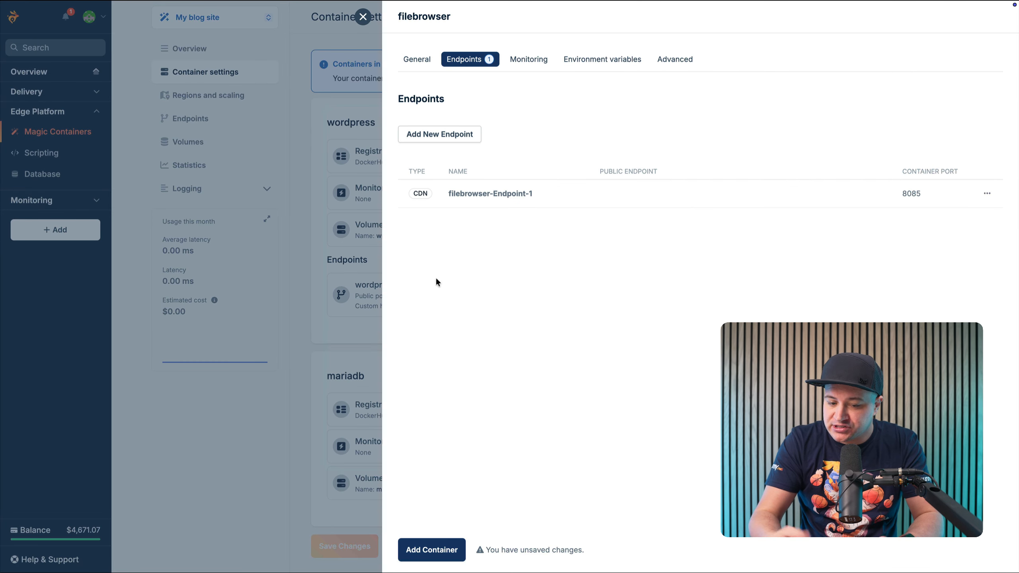
Add all environment variables suggested for the filebrowser container, plus a new variable FB_PORT with the value 8085
left_click(577, 66)
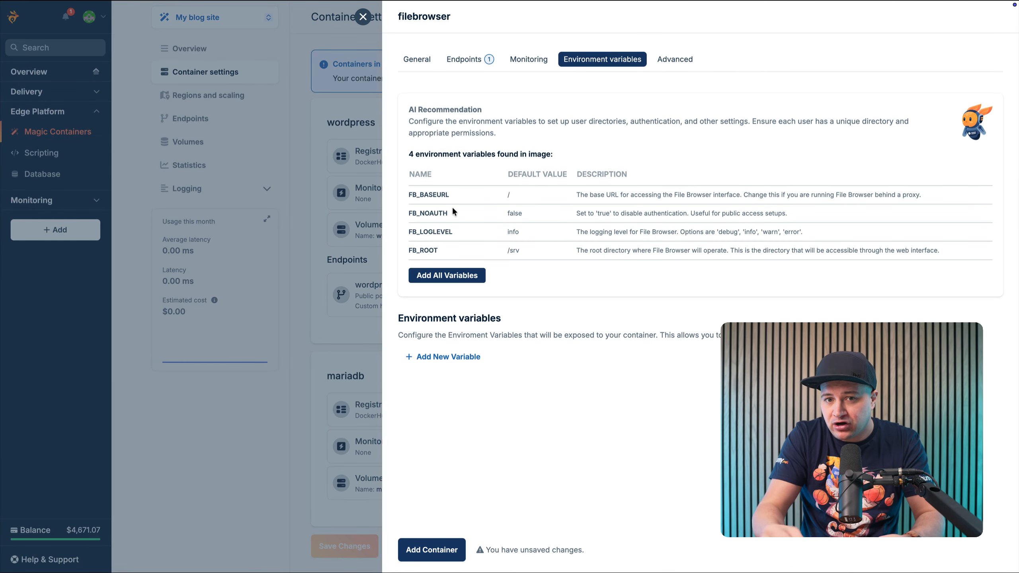
left_click(449, 276)
left_click(451, 277)
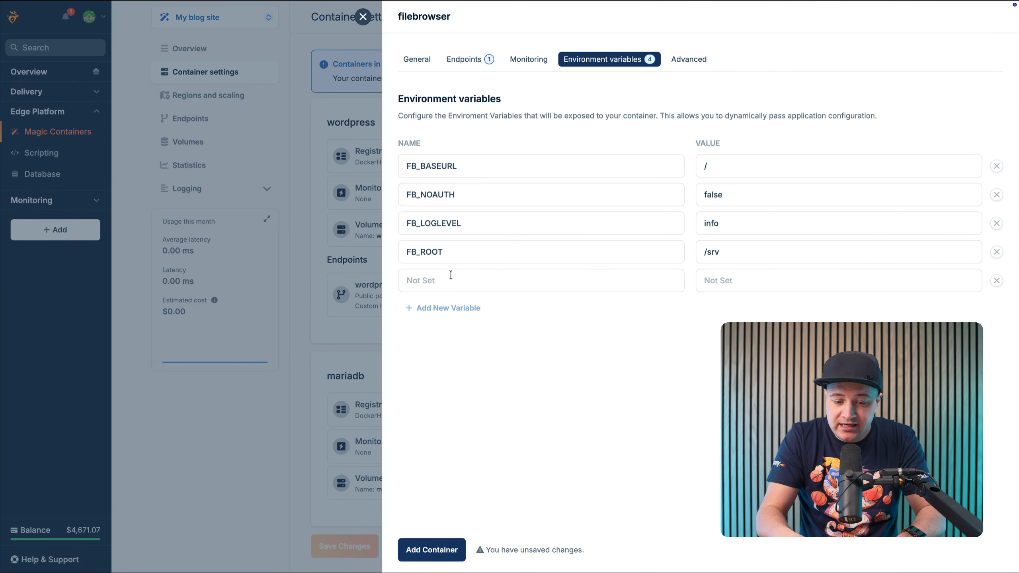
left_click(450, 276)
type("FB_")
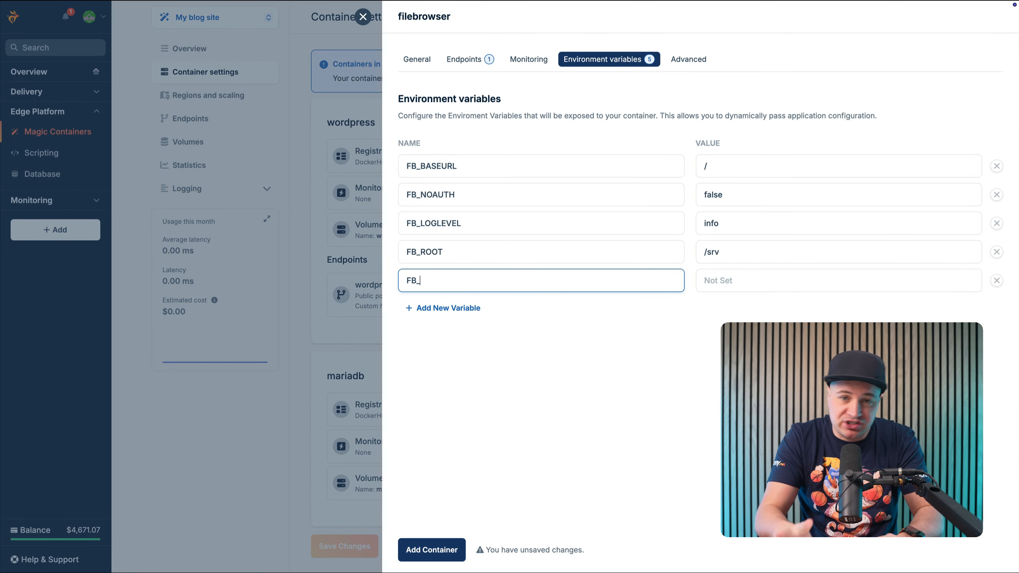
type("PORT")
key("Tab")
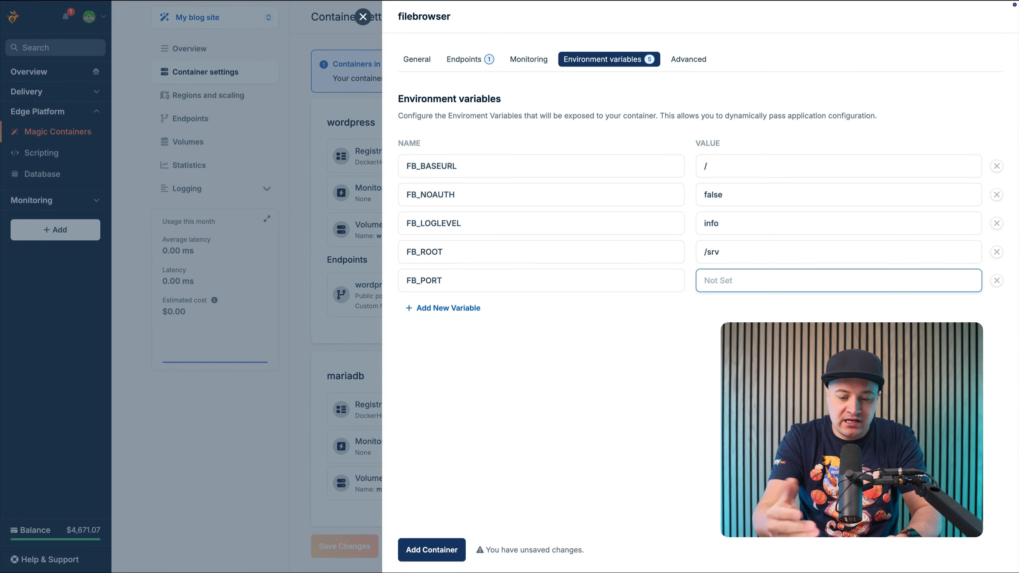
type("8085")
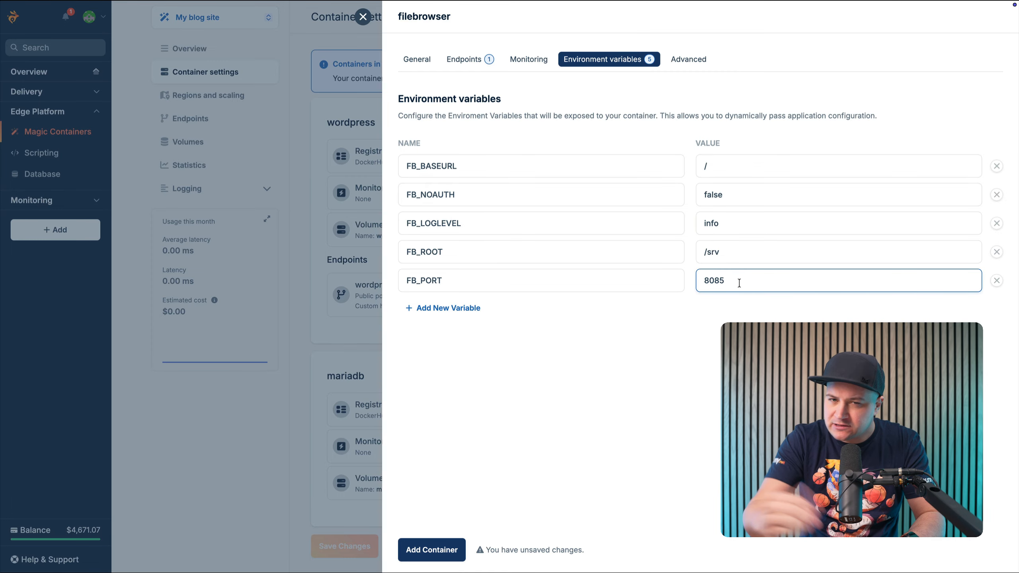
Attach the existing wp-content persistent volume to the filebrowser container with the mount path /srv, matching its FB_ROOT variable
left_click_drag(723, 255, 701, 256)
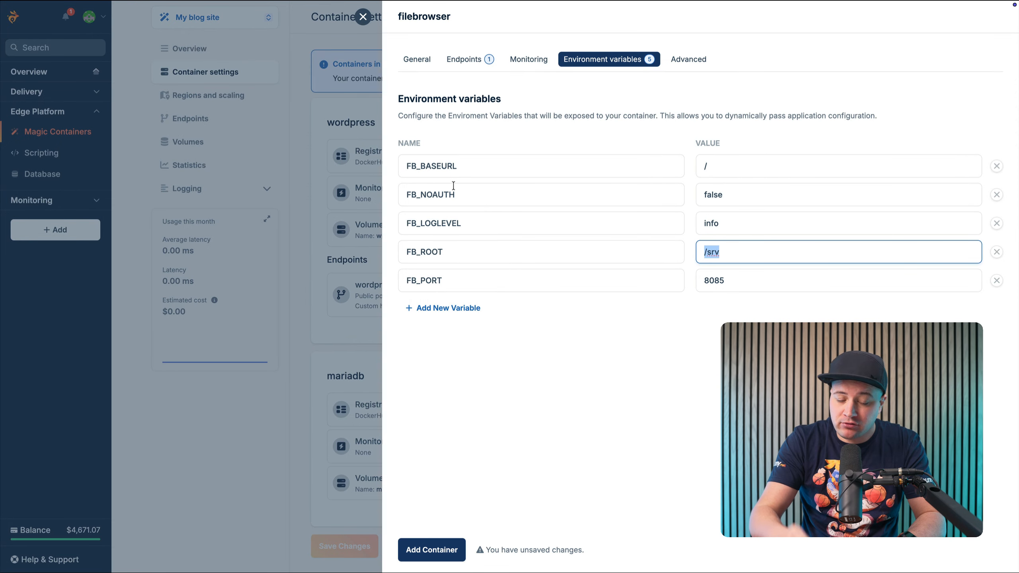
left_click(424, 61)
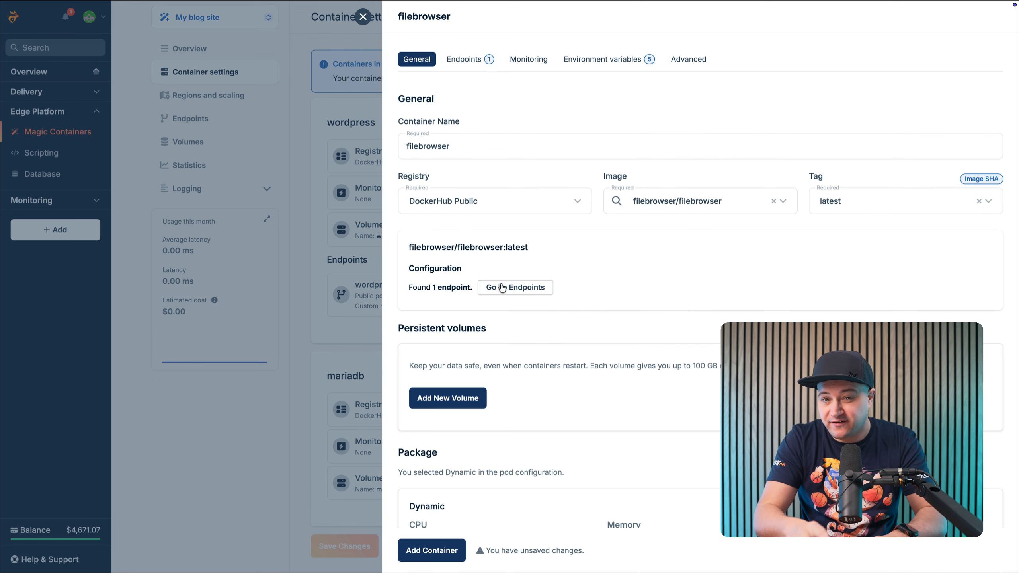
left_click(452, 391)
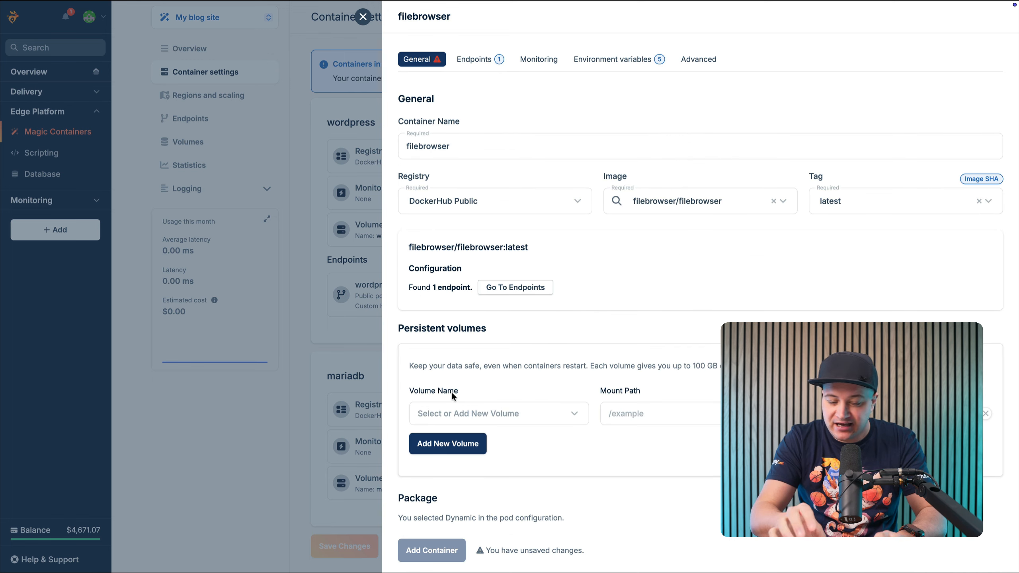
left_click(460, 413)
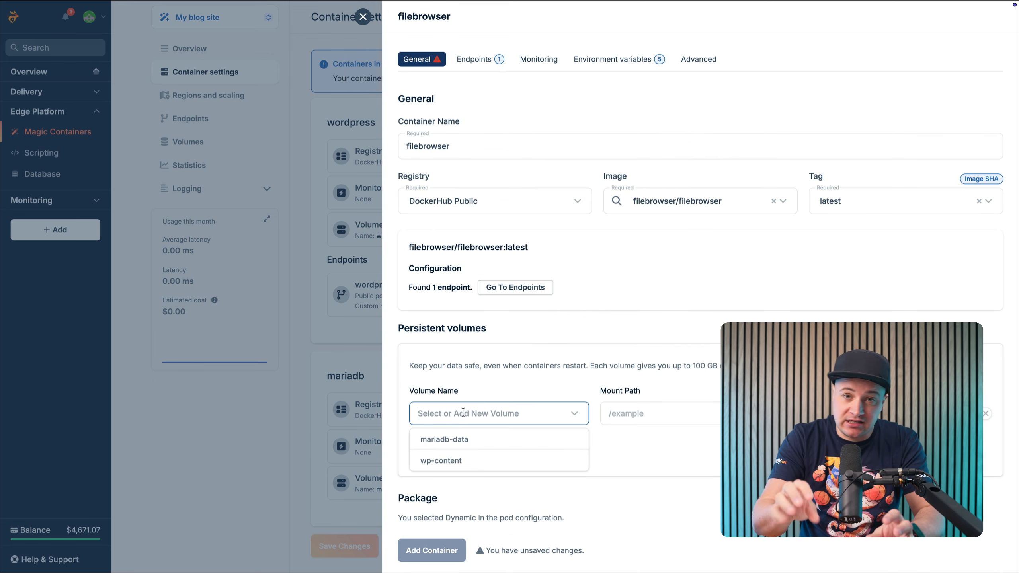
left_click(485, 460)
left_click(637, 415)
type("/srv")
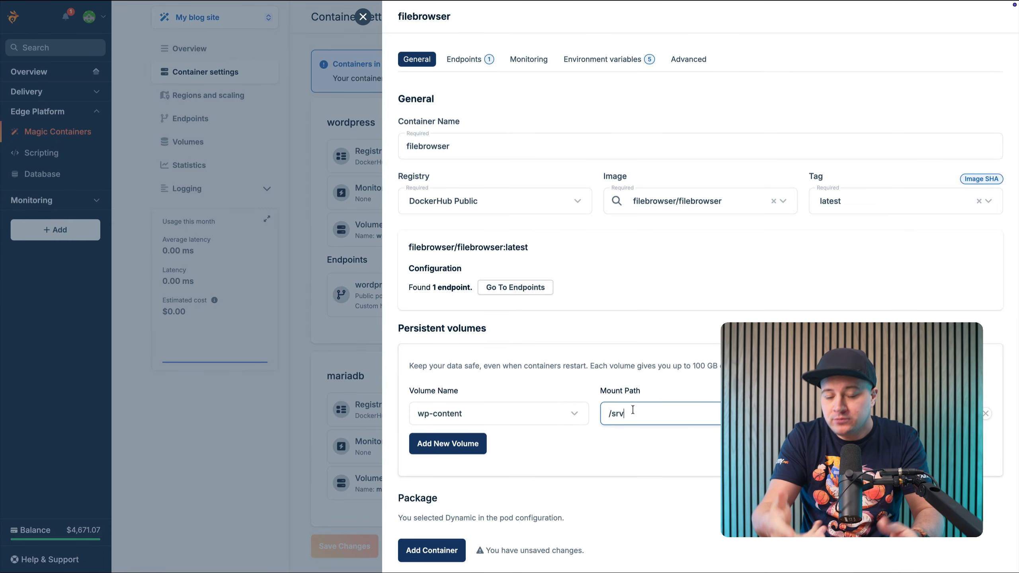
Add the configured filebrowser container to the app and save the container settings, confirming the change
left_click(444, 547)
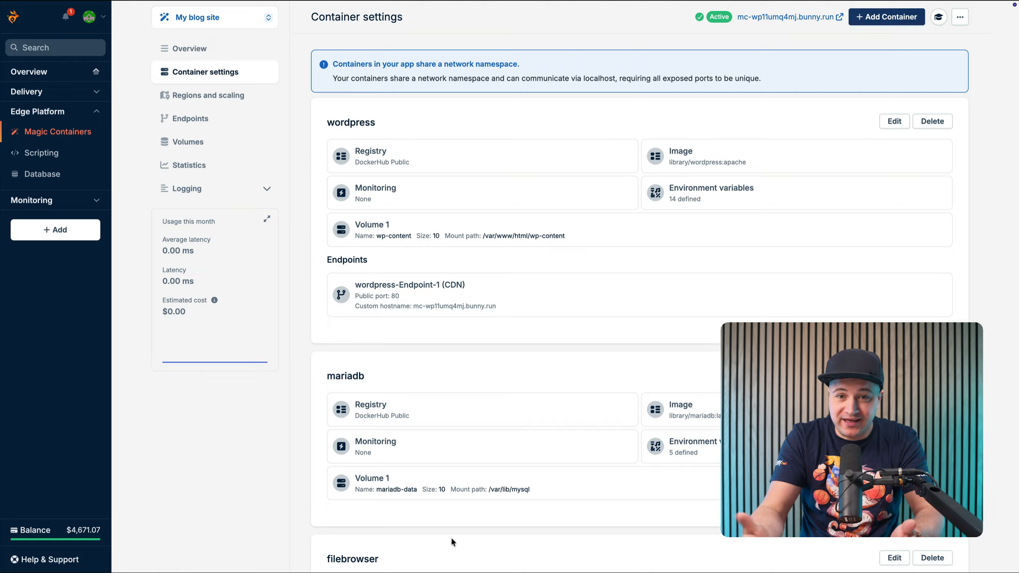
scroll(450, 536, "down", 6)
left_click(359, 533)
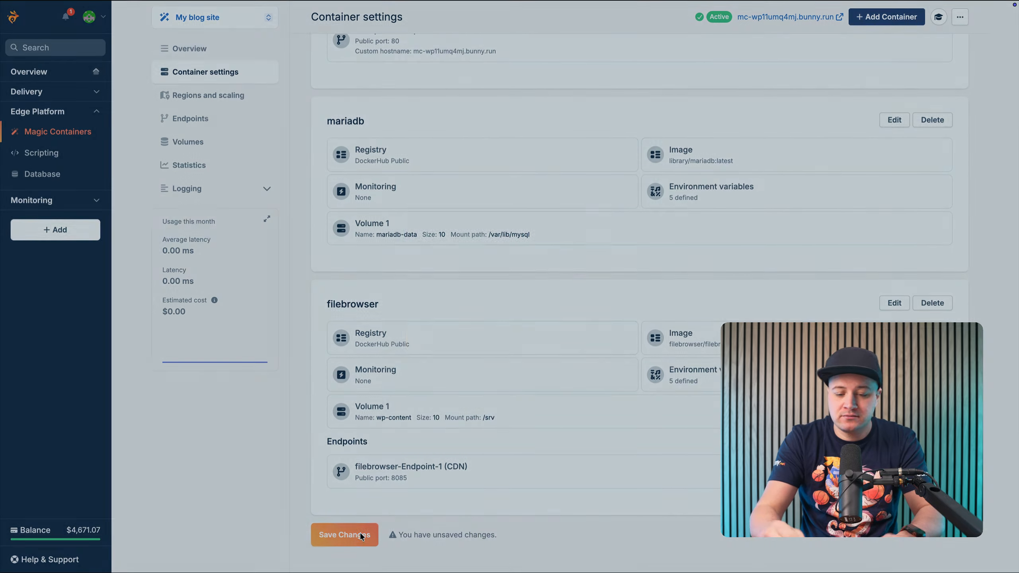
left_click(483, 335)
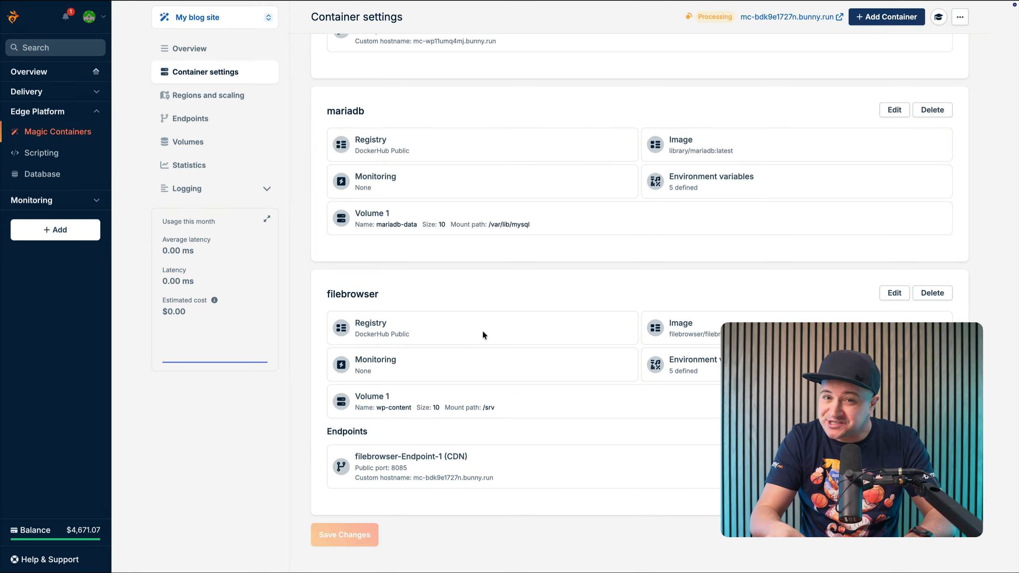
Look up the generated File Browser password in the app's logs, open the filebrowser endpoint's hostname and enter the username "admin" on its login page
left_click(252, 197)
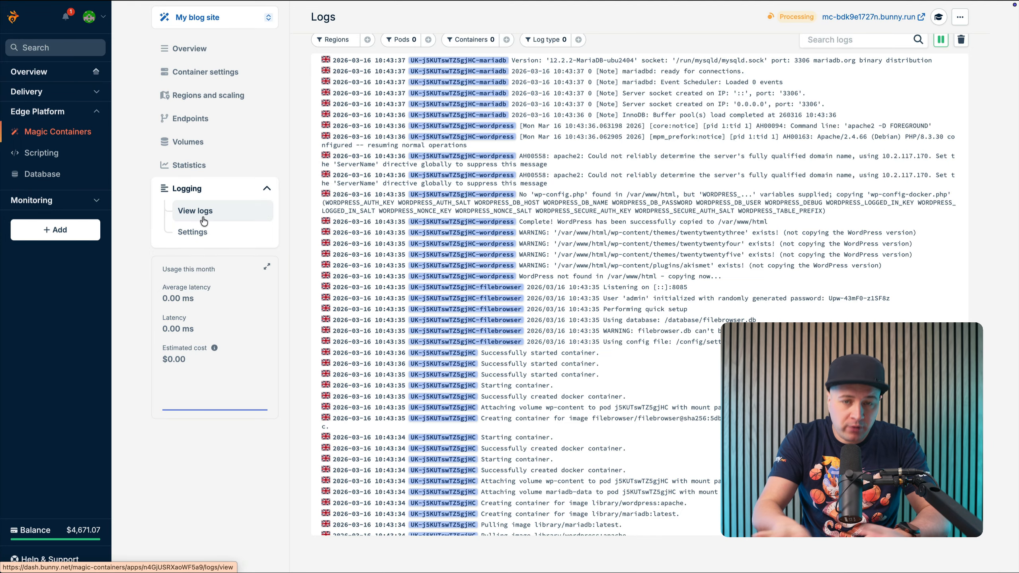
left_click(200, 129)
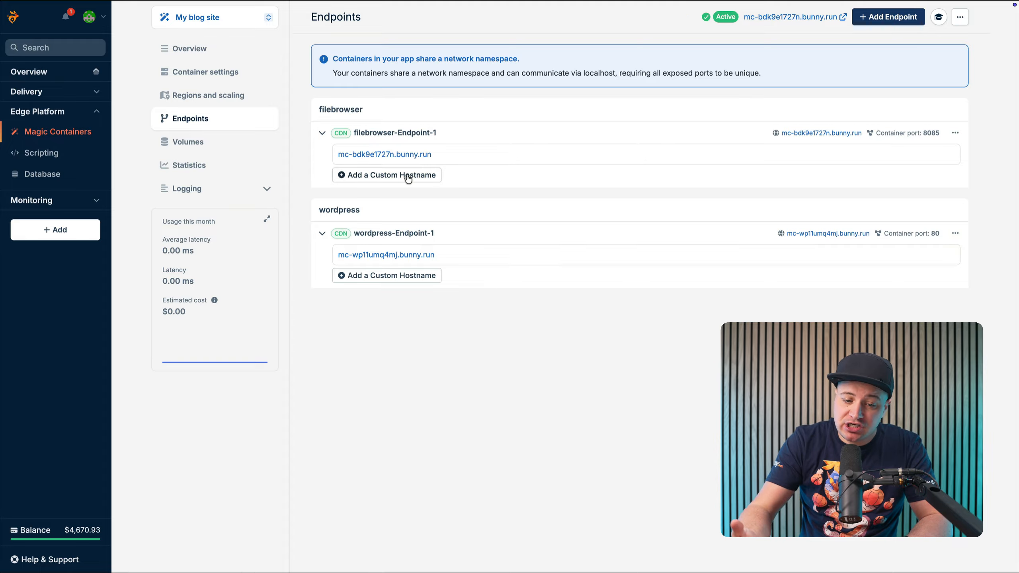
left_click(395, 159)
type("admin")
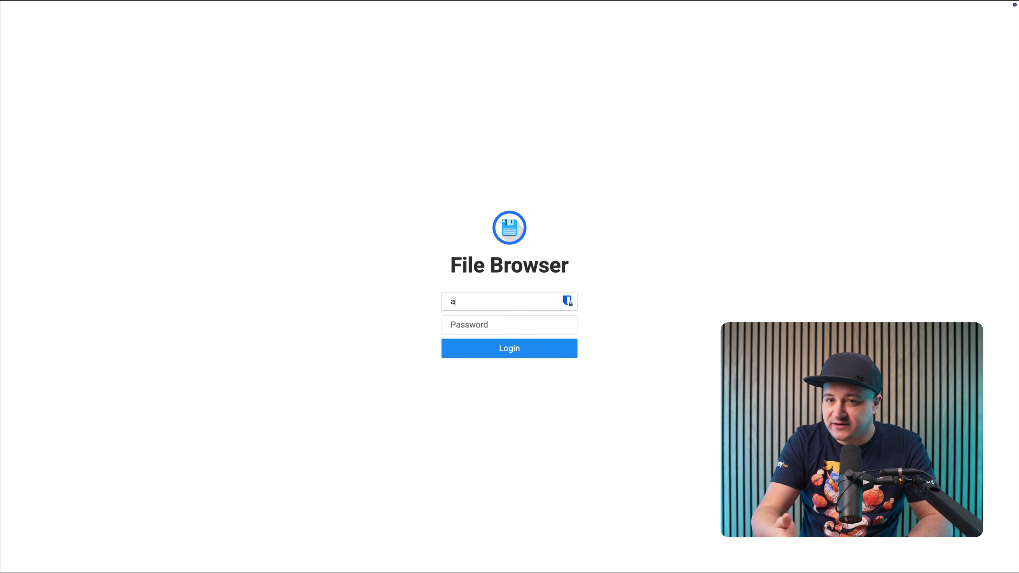